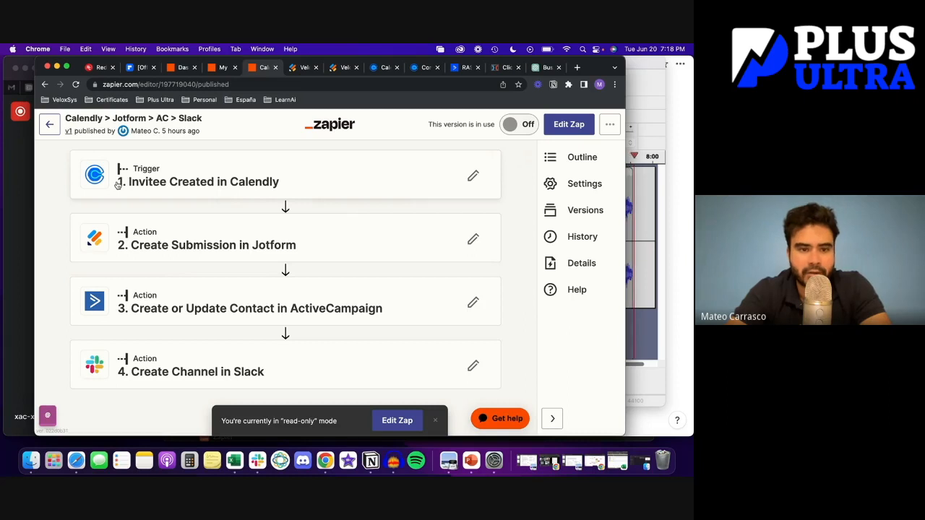
Expand the '1. Invitee Created in Calendly' trigger step to check its app, event and account
left_click(227, 178)
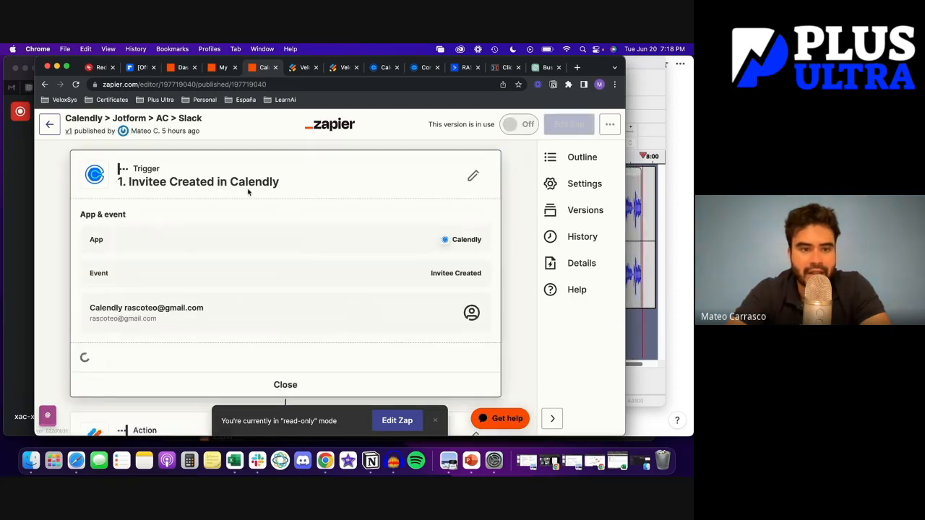
left_click(379, 68)
Browse the Calendly event types and open the VeloxSys Client Onboarding Call for editing
scroll(592, 262, "down", 5)
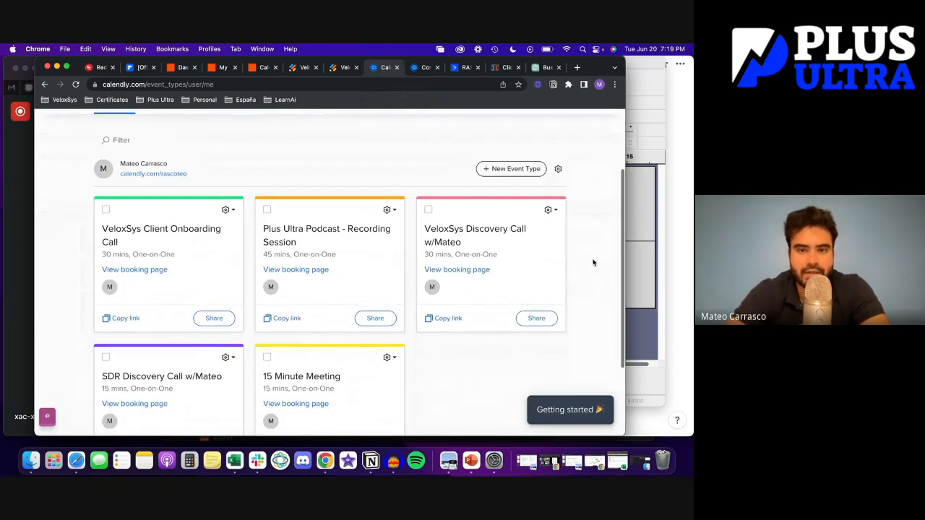
scroll(506, 210, "down", 1)
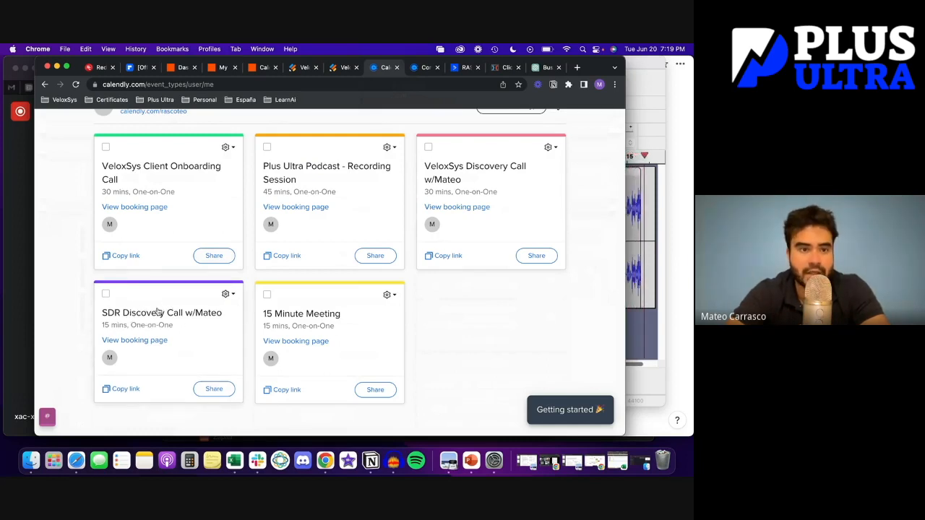
scroll(70, 298, "down", 1)
scroll(71, 298, "down", 1)
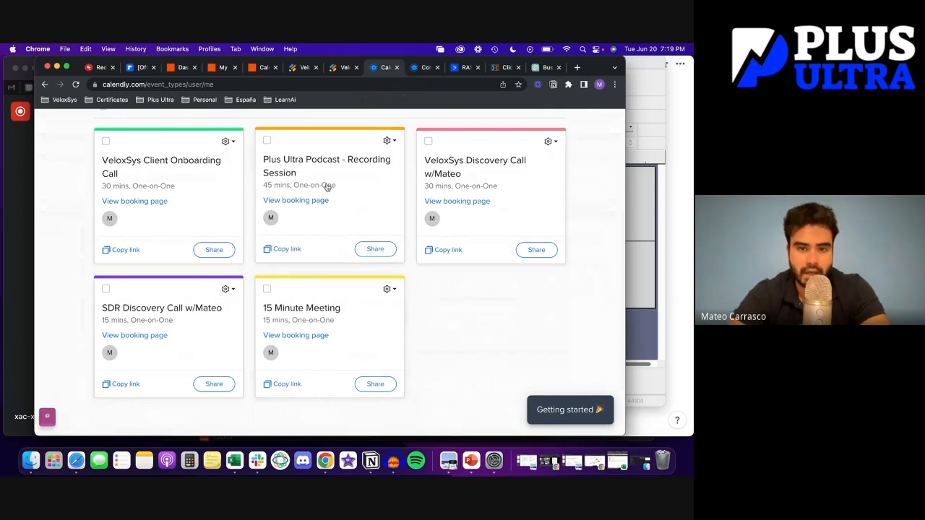
scroll(325, 176, "up", 1)
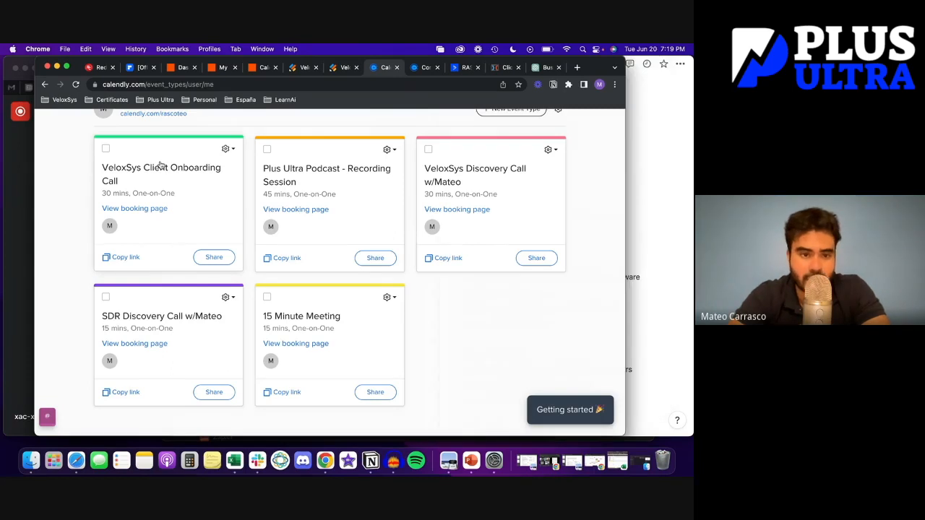
scroll(325, 163, "up", 5)
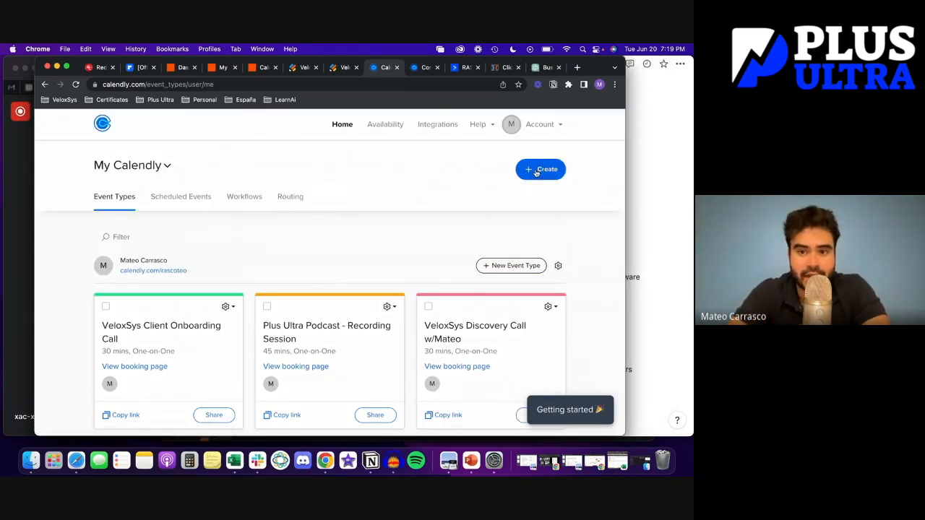
left_click(536, 170)
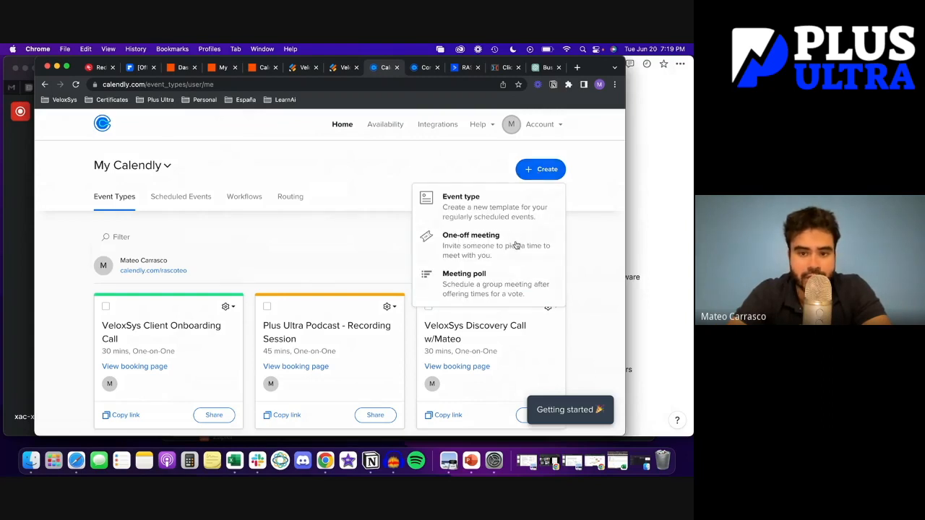
scroll(313, 260, "down", 3)
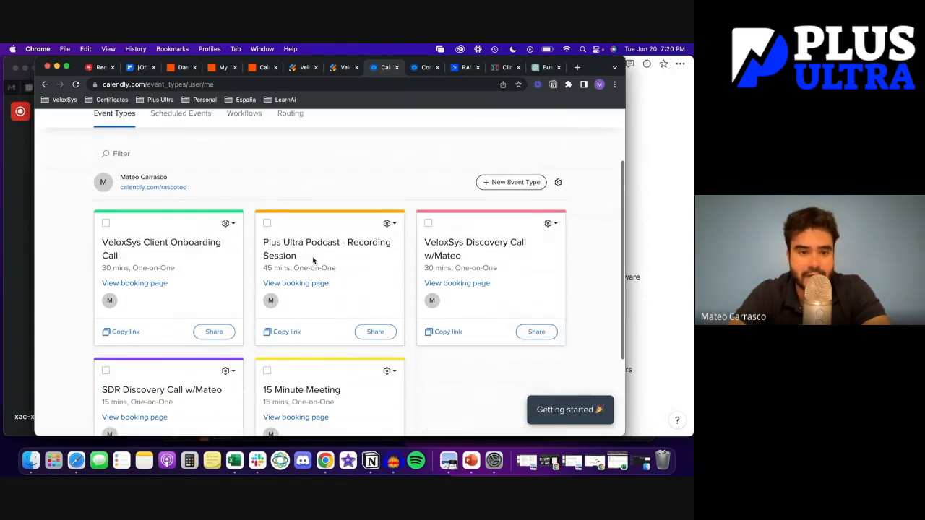
left_click(195, 246)
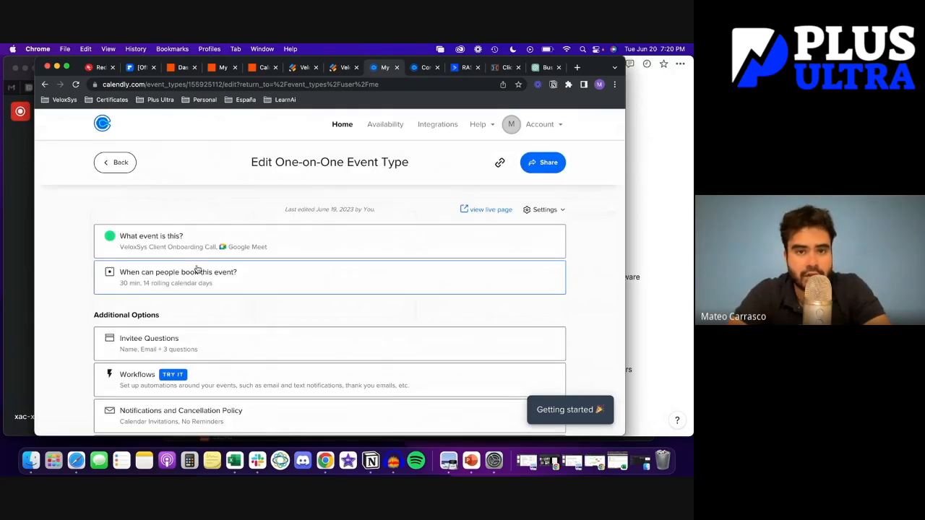
Expand the onboarding call's name, location and link details and review the event link
scroll(67, 296, "down", 1)
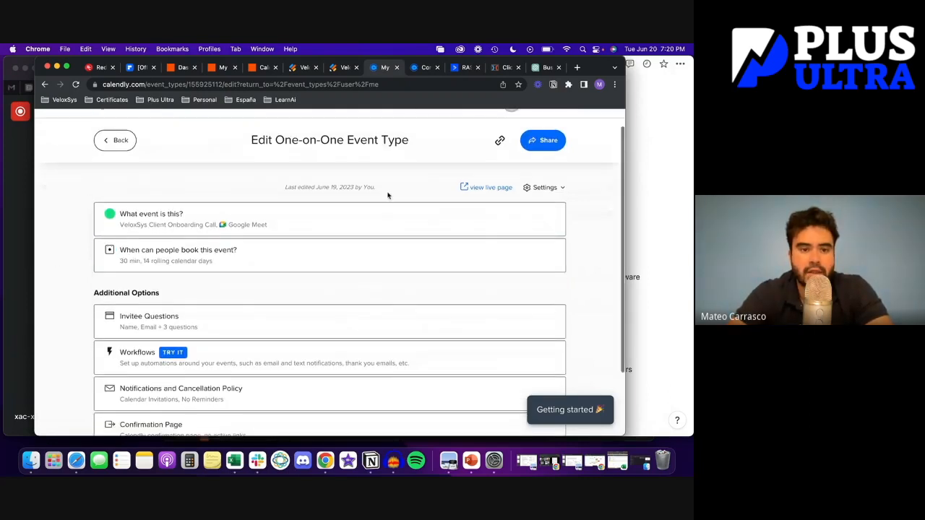
left_click(343, 212)
scroll(377, 282, "down", 2)
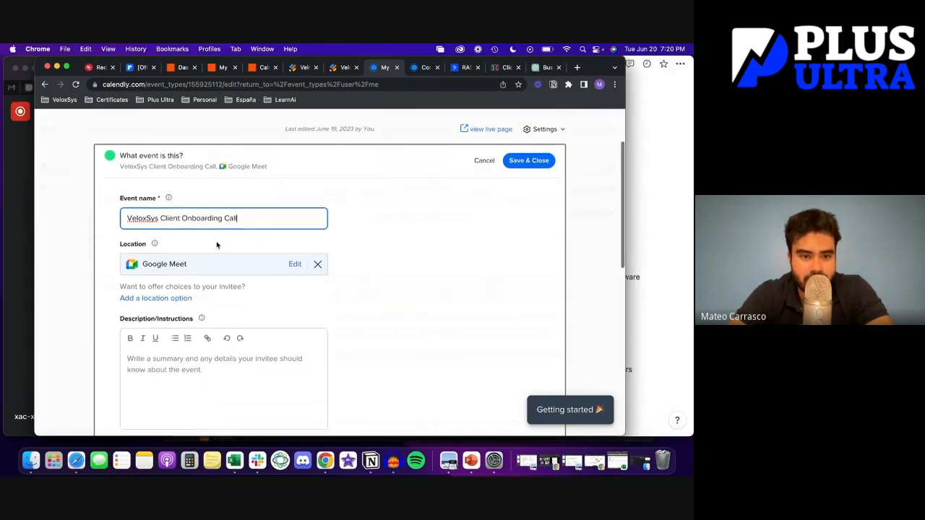
scroll(173, 289, "down", 1)
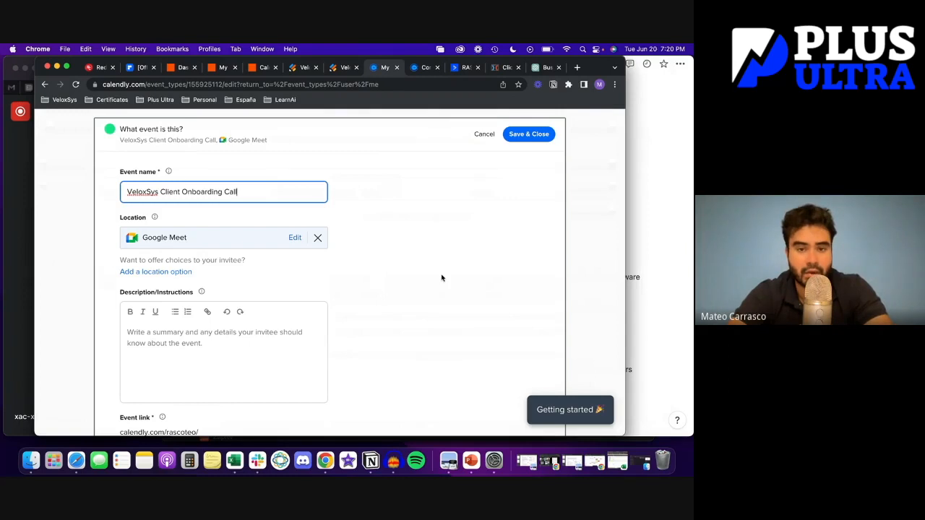
scroll(442, 278, "down", 1)
scroll(442, 278, "down", 5)
left_click_drag(167, 240, 111, 243)
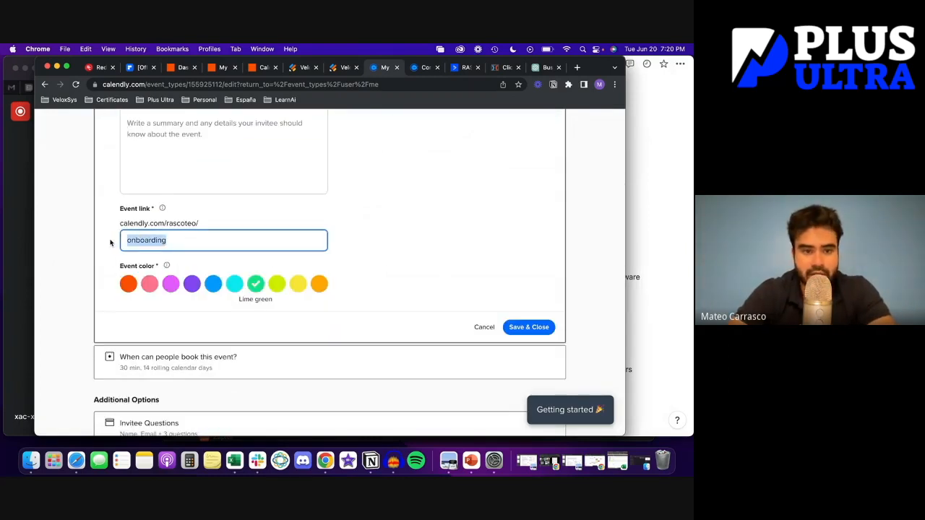
left_click(178, 243)
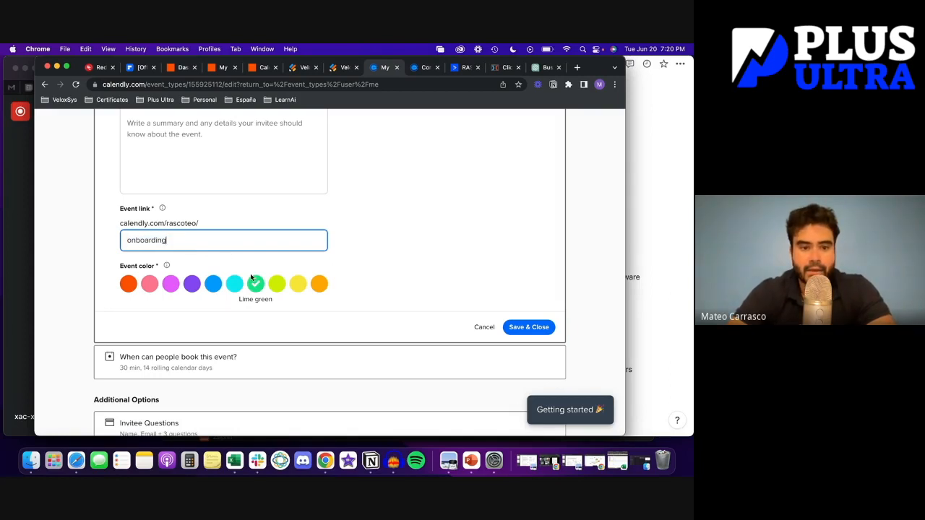
scroll(249, 273, "down", 3)
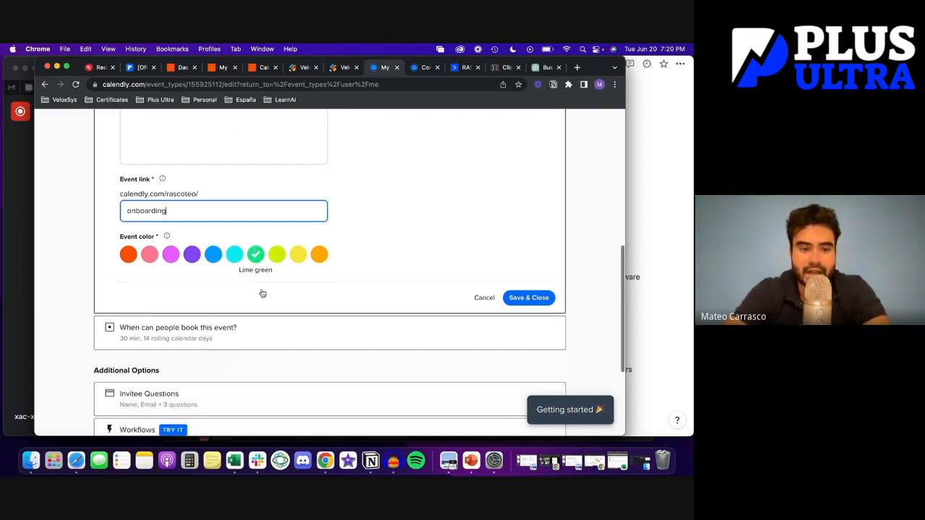
scroll(376, 258, "down", 3)
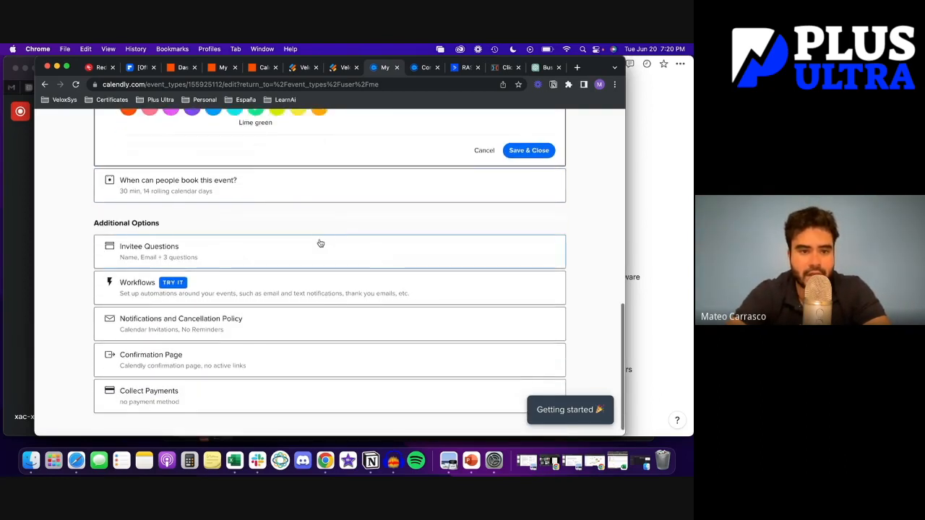
Show the booking availability: 14 calendar days ahead, weekdays 9:00am–5:00pm
left_click(237, 189)
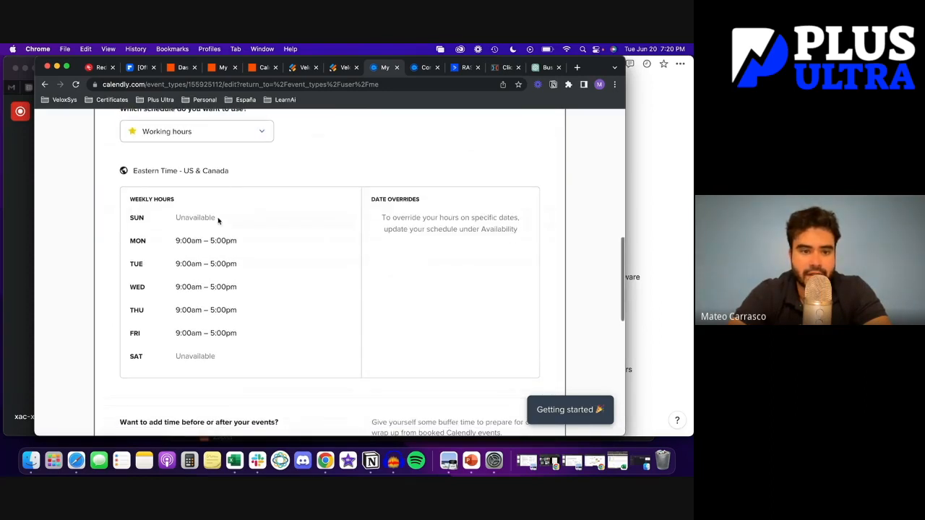
scroll(190, 240, "down", 4)
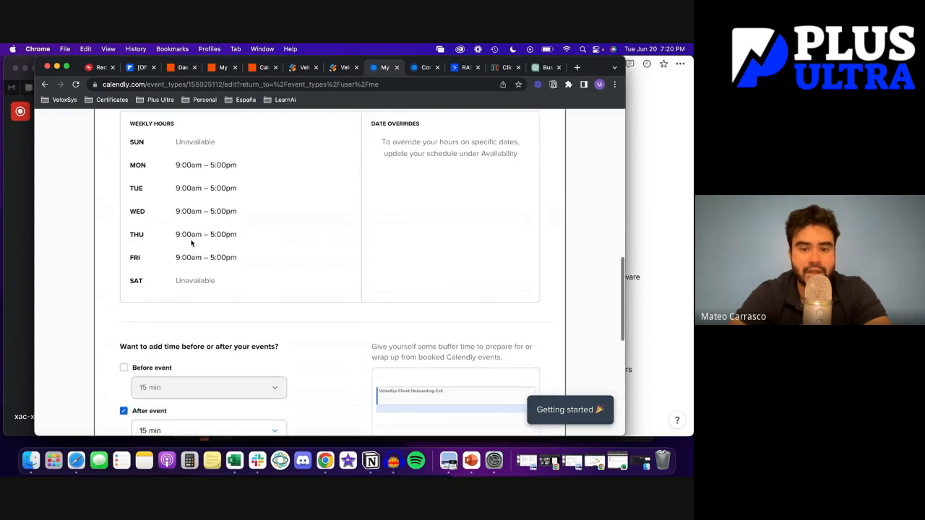
scroll(191, 241, "down", 1)
scroll(191, 243, "up", 15)
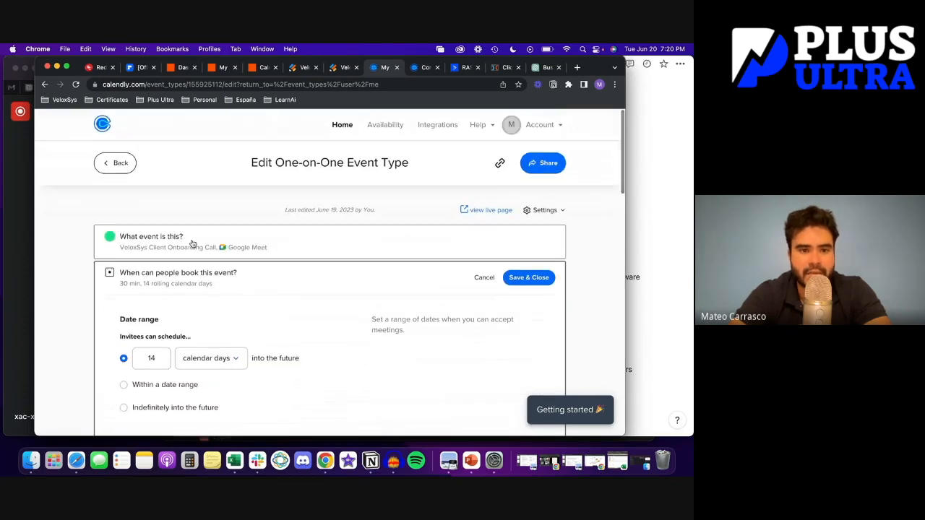
Scroll past availability and buffers and expand Invitee Questions: name, email and three custom questions
left_click(176, 247)
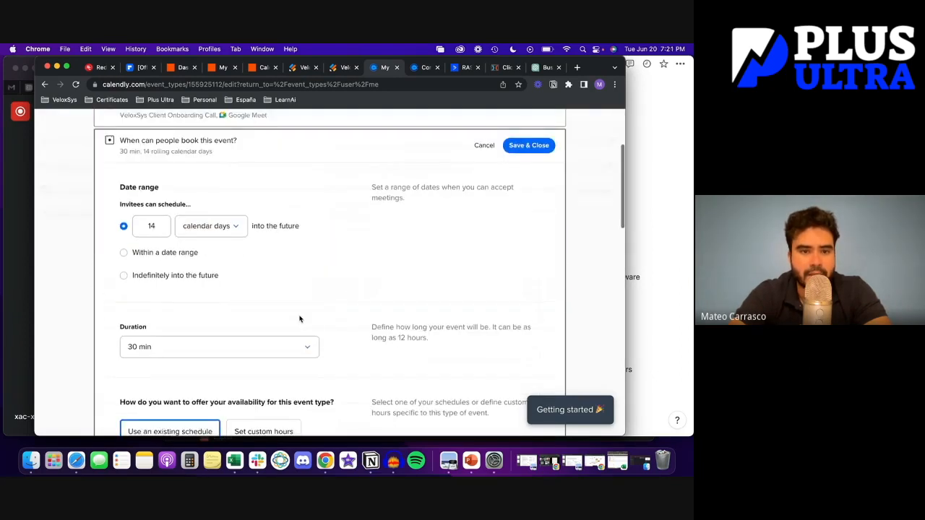
scroll(299, 319, "up", 2)
scroll(299, 319, "down", 2)
scroll(300, 319, "down", 3)
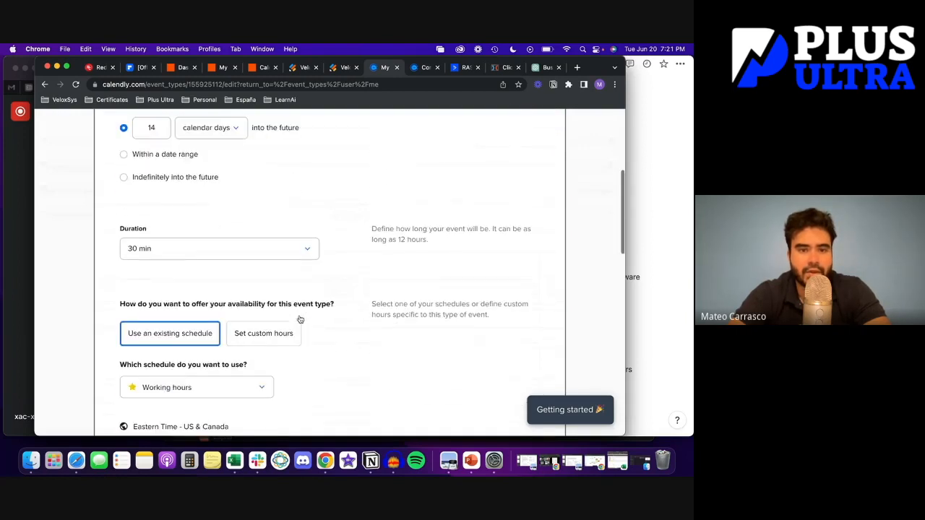
scroll(300, 319, "down", 1)
scroll(299, 318, "down", 1)
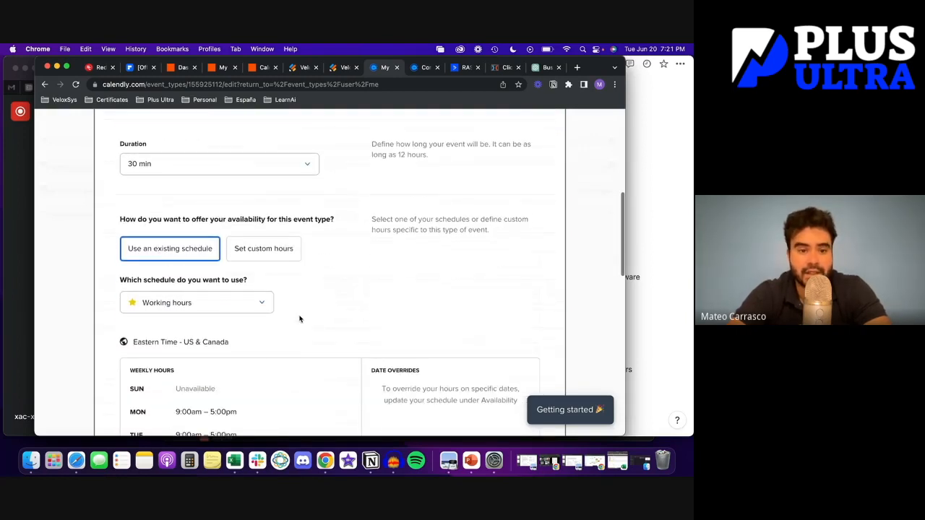
scroll(300, 319, "down", 1)
scroll(300, 319, "down", 5)
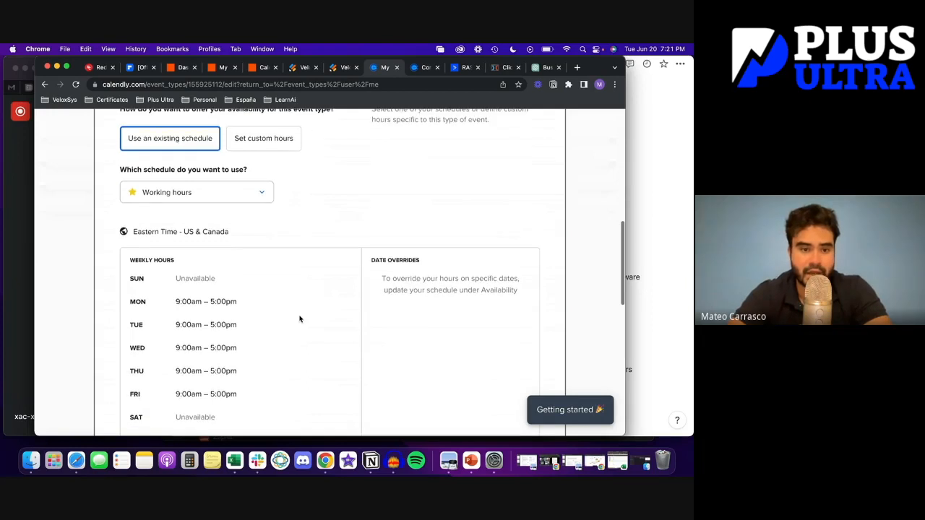
scroll(299, 318, "down", 2)
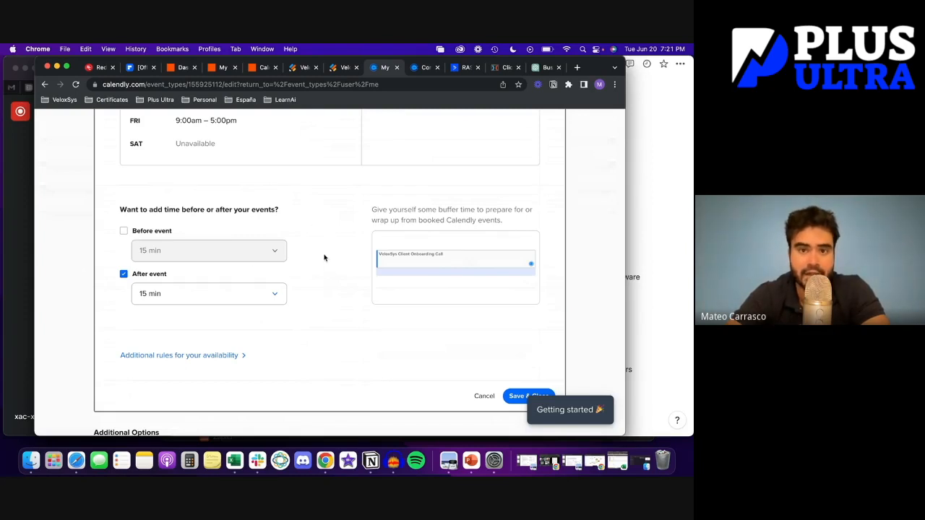
scroll(324, 258, "down", 1)
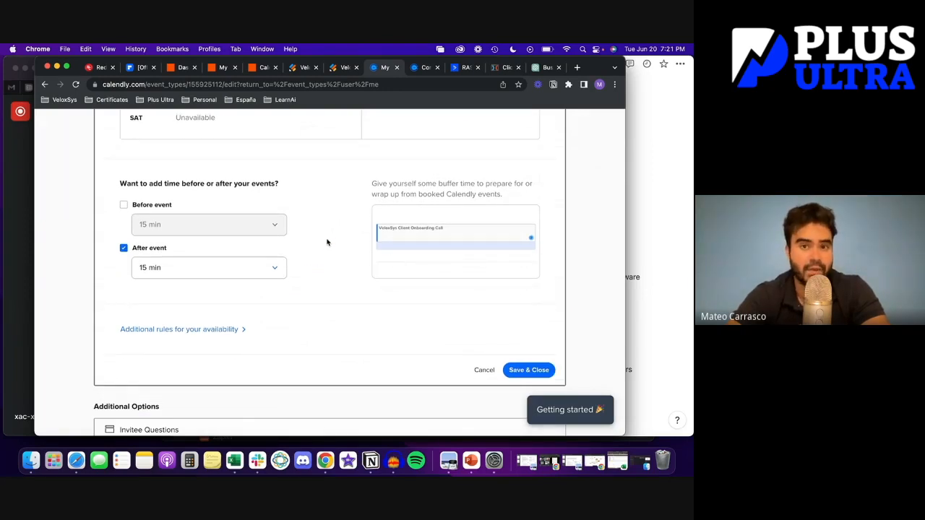
scroll(325, 241, "down", 4)
left_click(284, 275)
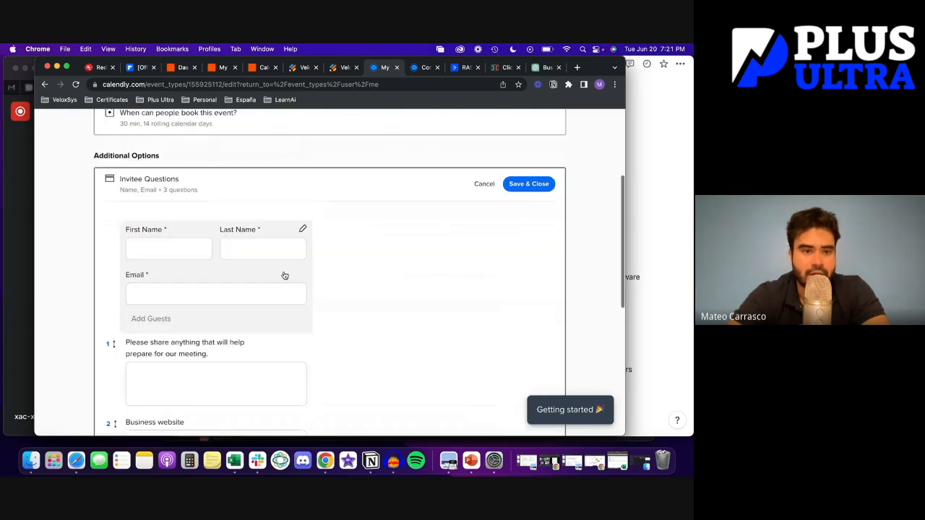
Review the required 'Do you agree to submit your intake form?' question, then return to Event Types
scroll(403, 260, "up", 4)
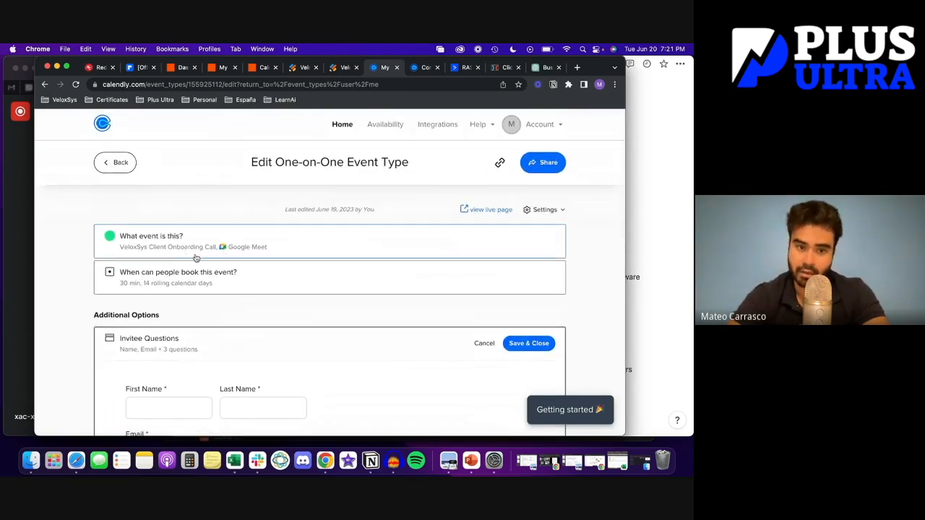
scroll(195, 258, "down", 5)
scroll(195, 258, "up", 2)
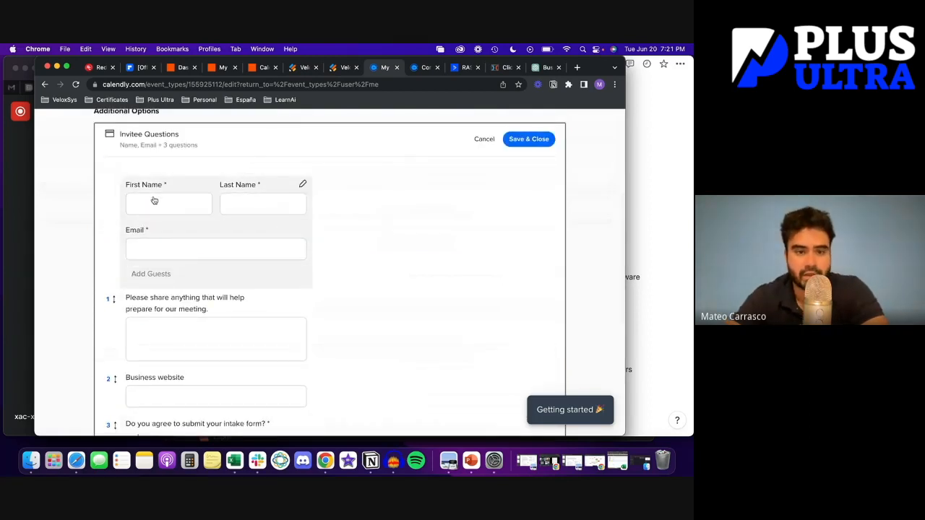
scroll(270, 222, "down", 1)
scroll(269, 221, "down", 3)
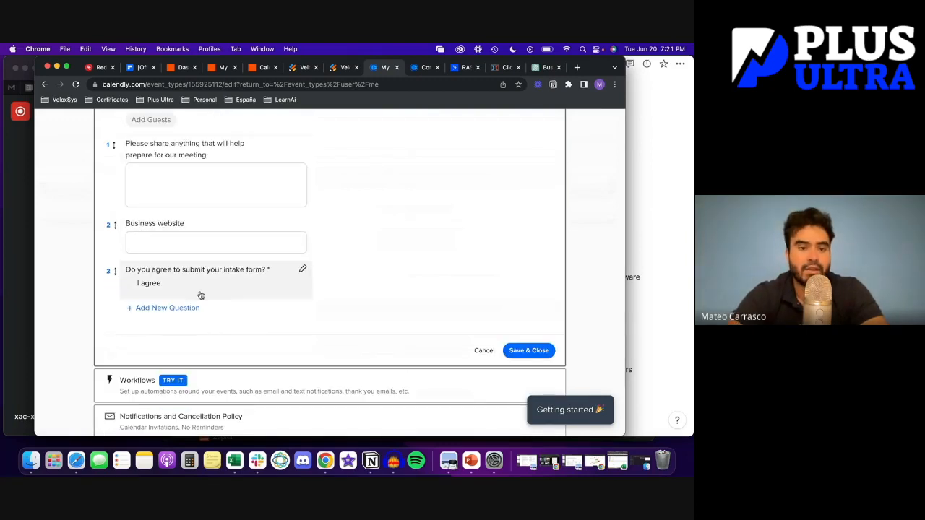
scroll(205, 292, "down", 1)
scroll(205, 291, "down", 2)
scroll(205, 292, "up", 10)
scroll(205, 292, "down", 1)
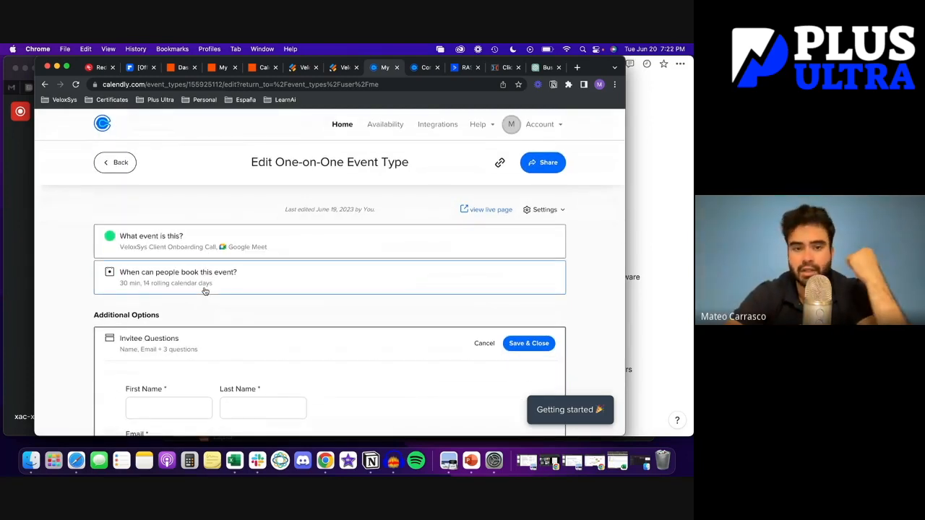
scroll(262, 306, "down", 3)
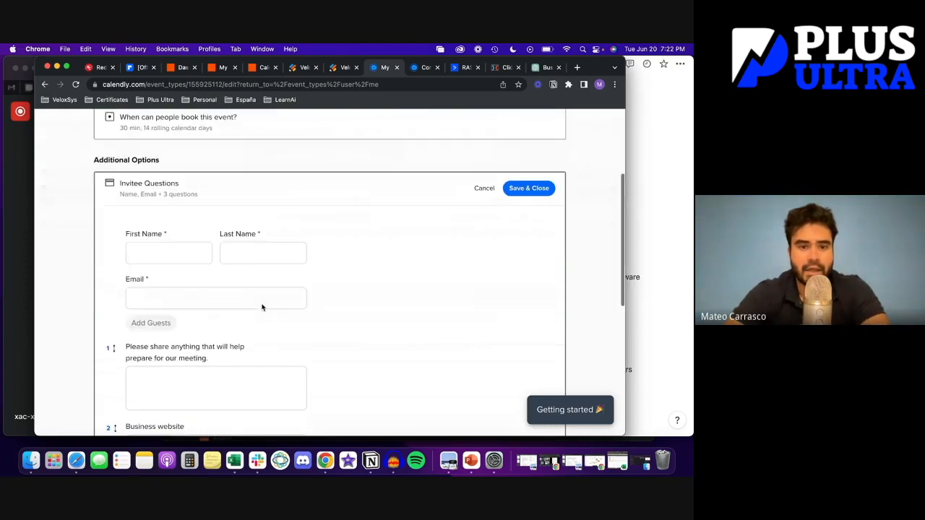
scroll(263, 306, "down", 5)
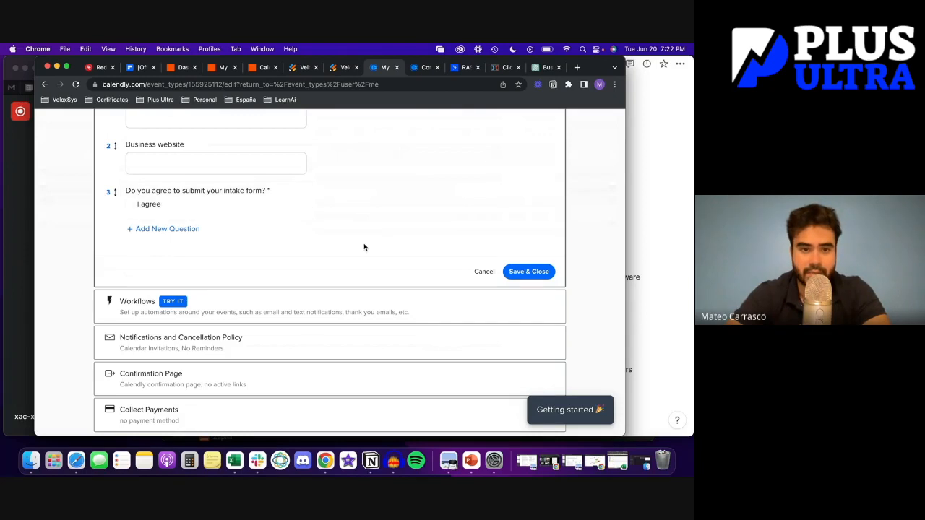
scroll(363, 248, "down", 2)
scroll(347, 217, "up", 15)
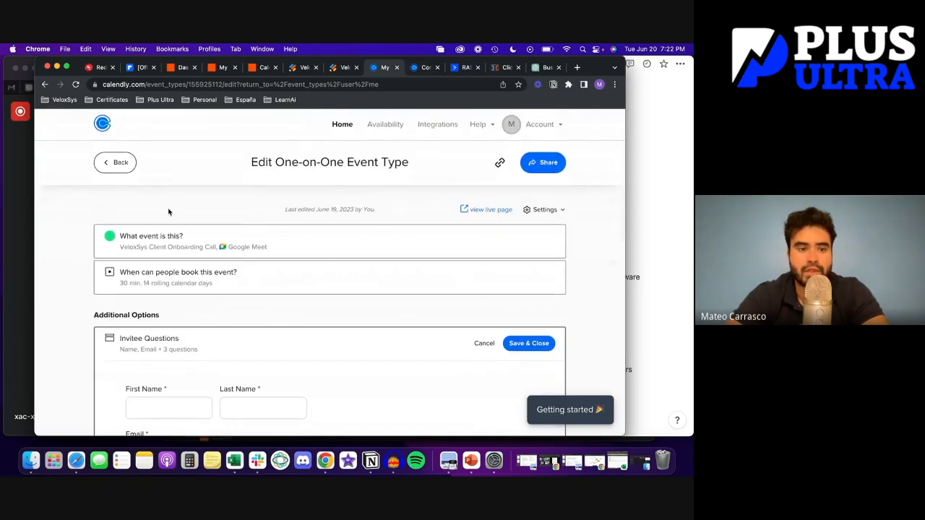
left_click(117, 164)
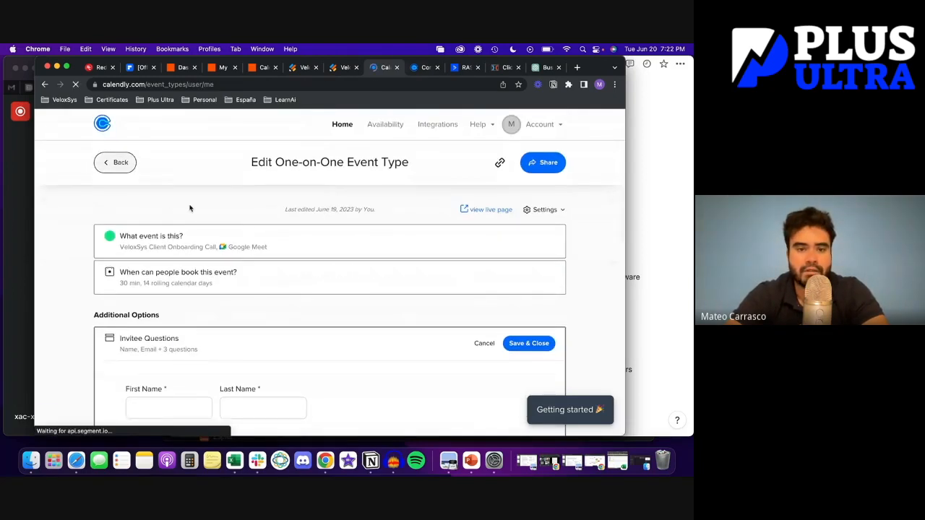
On the public booking page, choose the 9:00am slot on Thursday, June 22
left_click(147, 340)
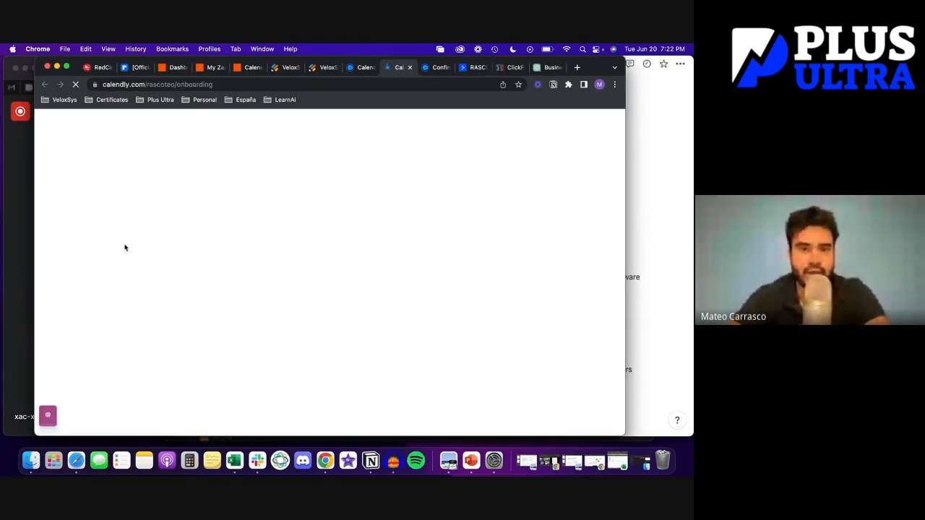
scroll(590, 273, "down", 1)
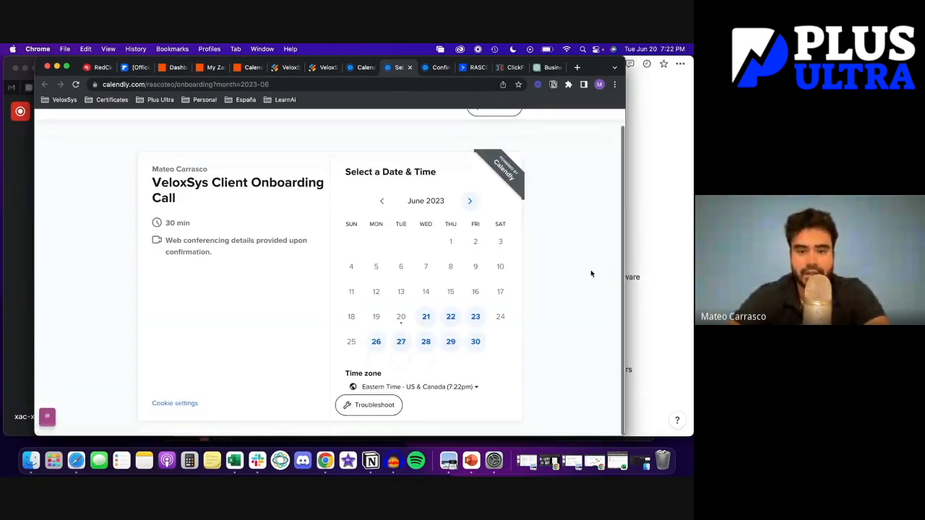
left_click(450, 320)
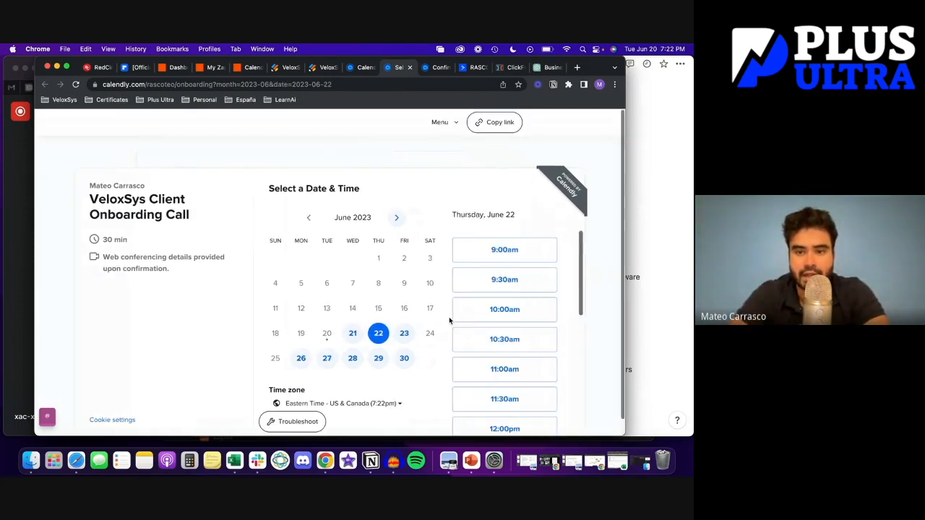
left_click(506, 229)
left_click(531, 229)
Fill in the invitee's first and last name, e-mail, preparation notes and business website
left_click(328, 221)
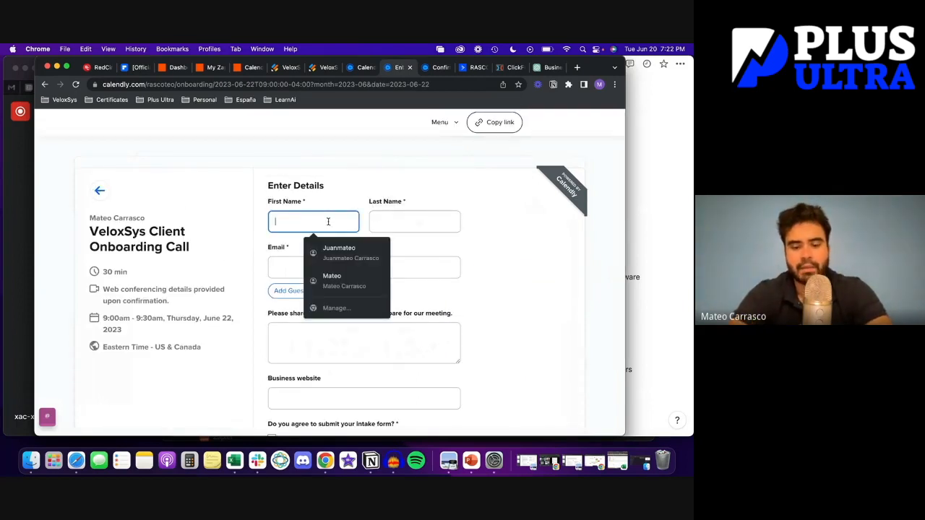
type("PA")
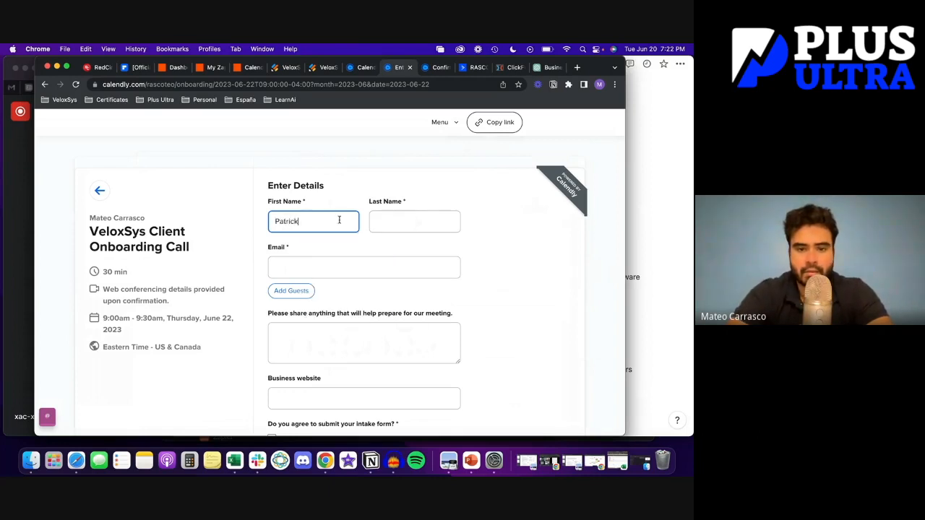
left_click(414, 222)
type("Bateman")
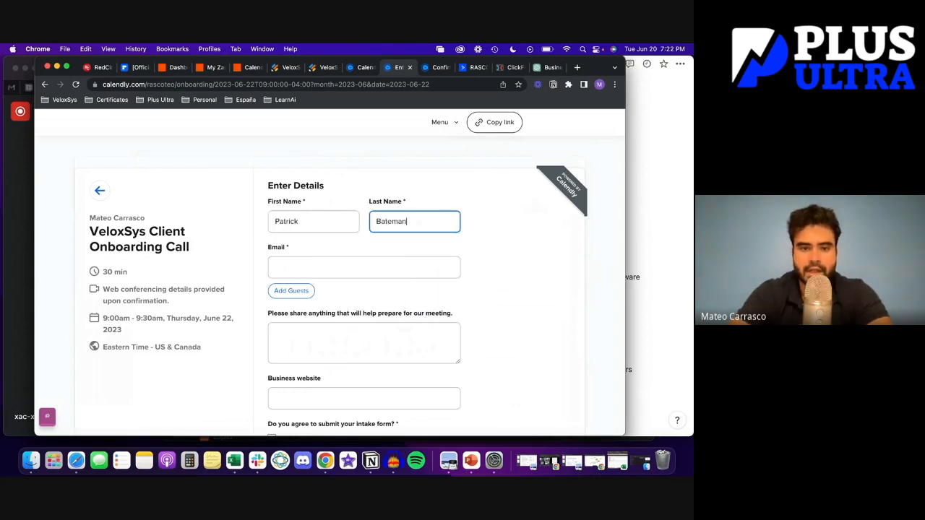
left_click(336, 275)
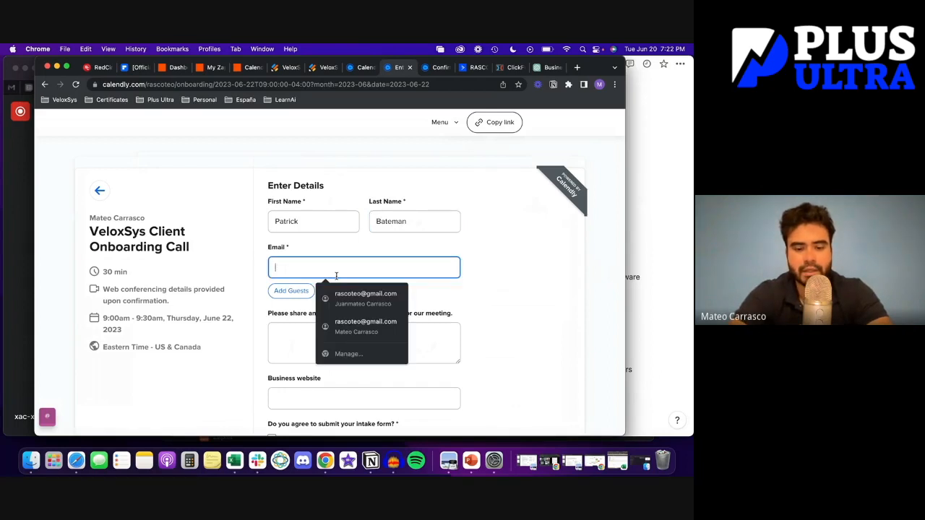
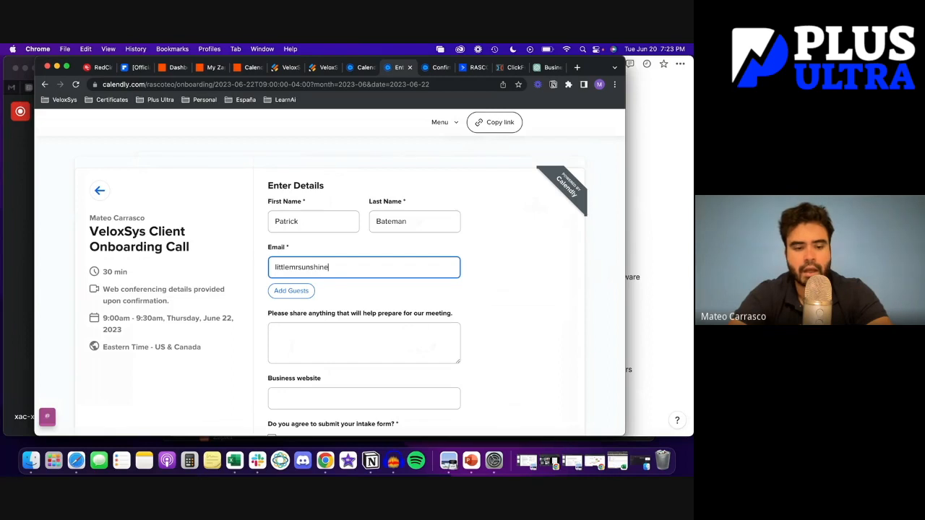
scroll(339, 283, "down", 2)
left_click(347, 287)
scroll(347, 287, "down", 1)
type("I have to return some video ta")
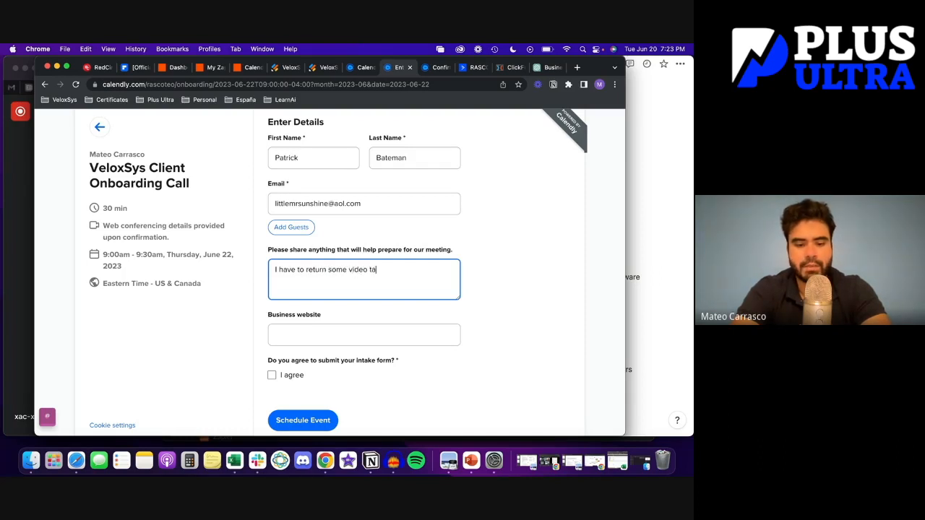
type("s")
key("Tab")
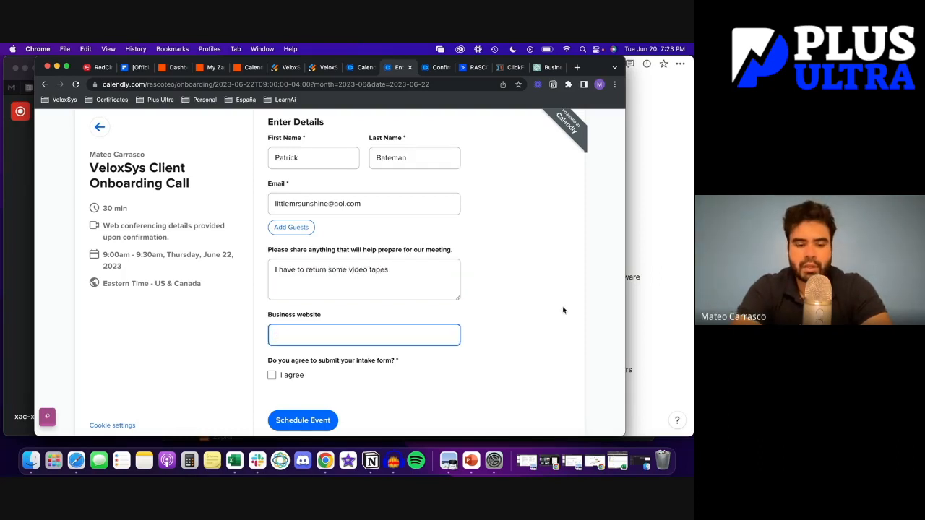
type("dorsiareviews.com")
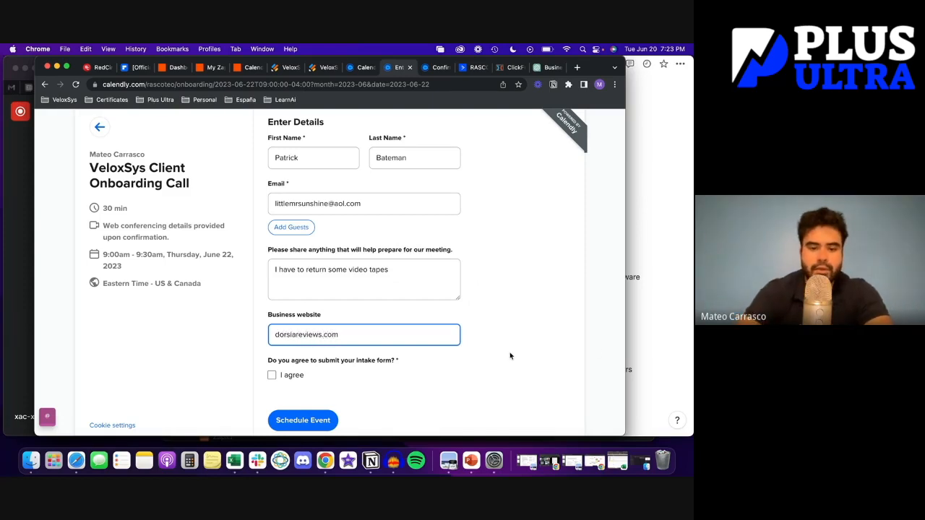
left_click(463, 363)
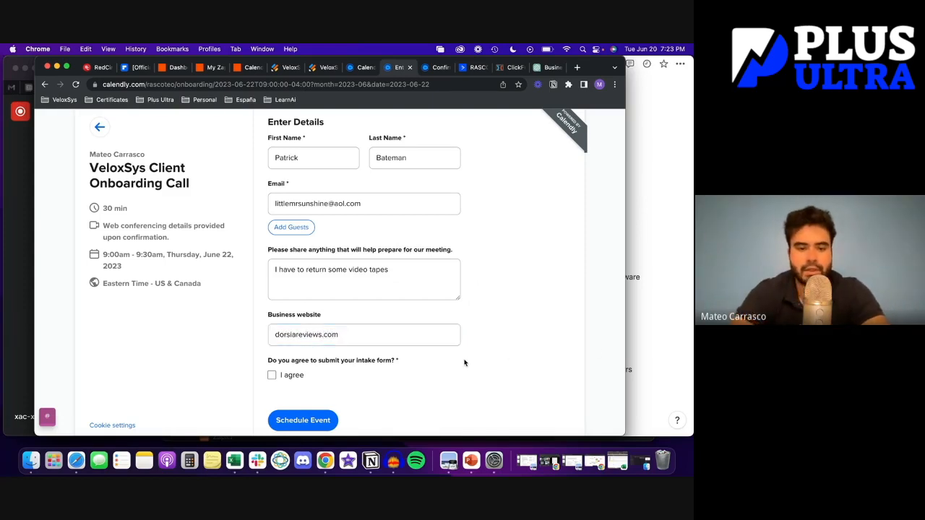
Tick 'I agree', schedule the test booking and check the confirmation
left_click(272, 375)
scroll(272, 362, "down", 1)
left_click(304, 402)
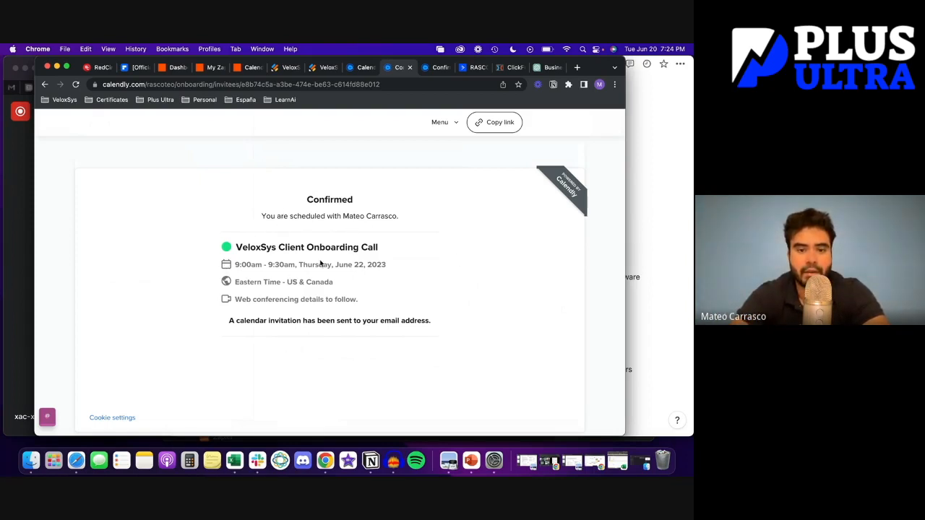
scroll(374, 272, "down", 1)
scroll(373, 273, "up", 1)
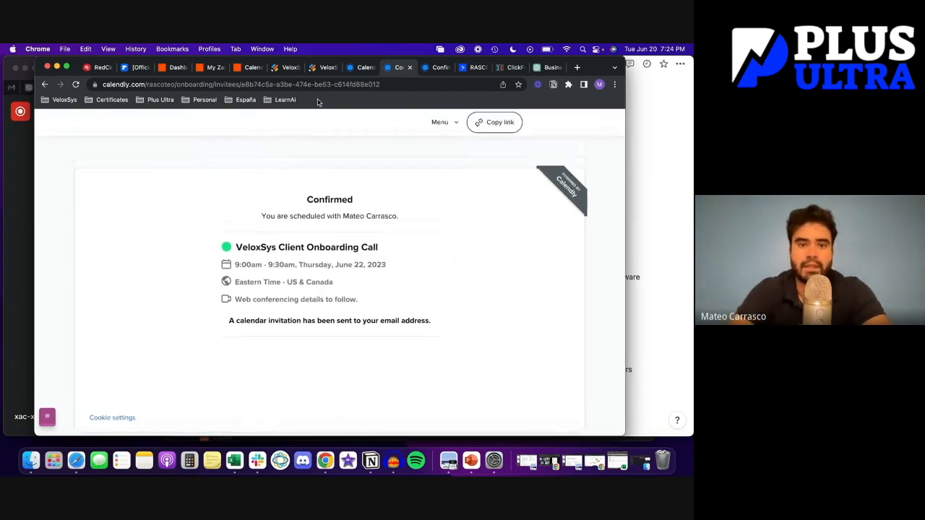
left_click(288, 69)
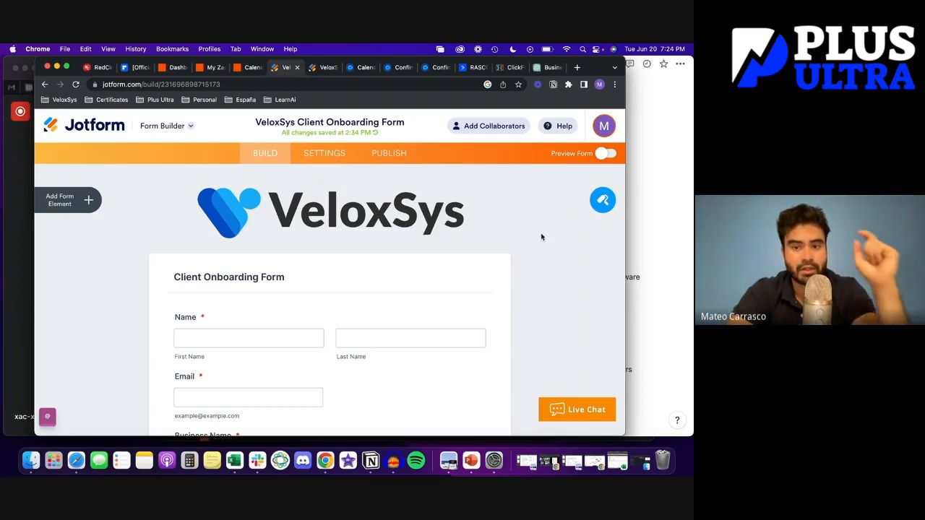
Scroll through the VeloxSys Intake Form's questions in the Jotform builder
left_click(323, 68)
scroll(405, 249, "down", 1)
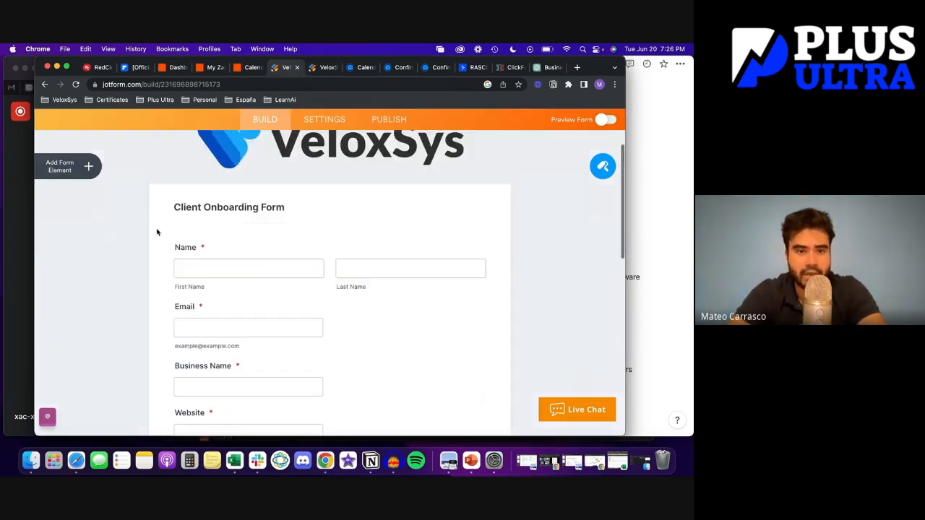
scroll(153, 228, "up", 3)
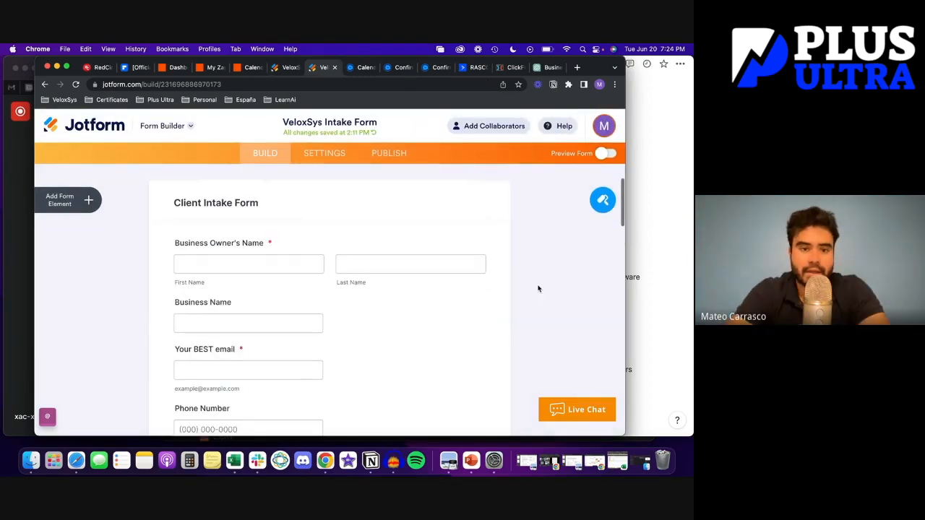
scroll(231, 238, "down", 2)
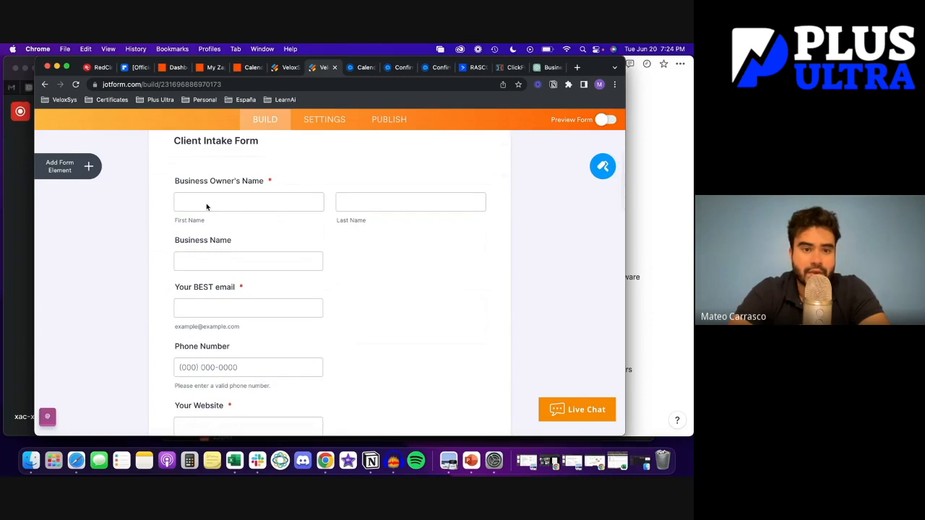
scroll(361, 214, "down", 2)
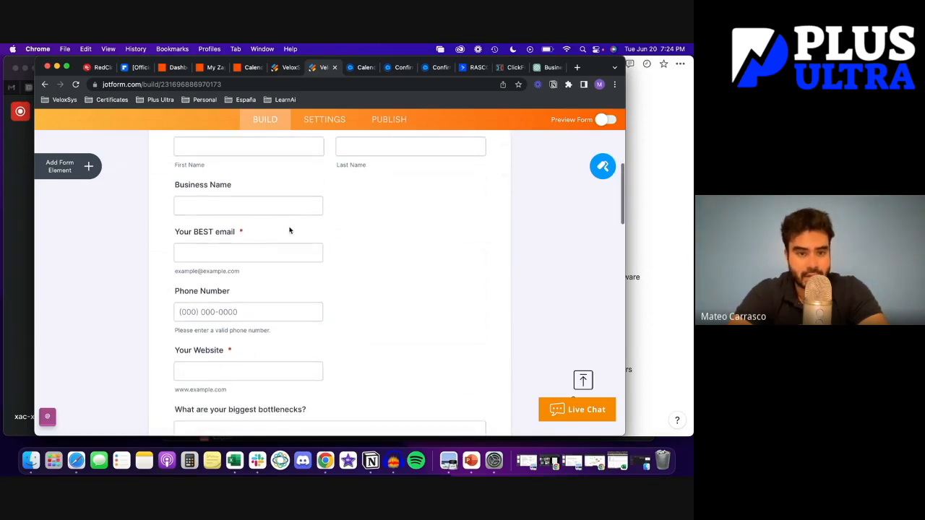
scroll(249, 207, "down", 3)
scroll(207, 225, "down", 2)
scroll(213, 254, "down", 2)
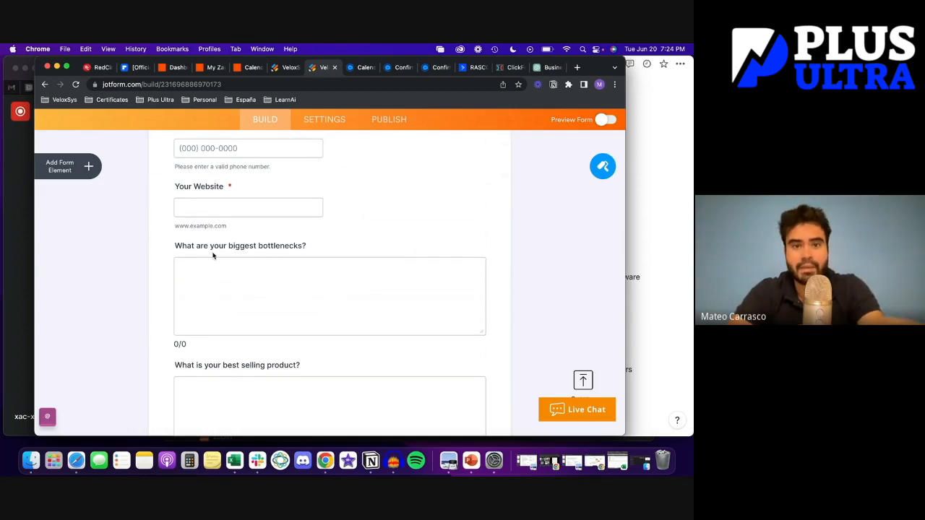
scroll(97, 289, "up", 2)
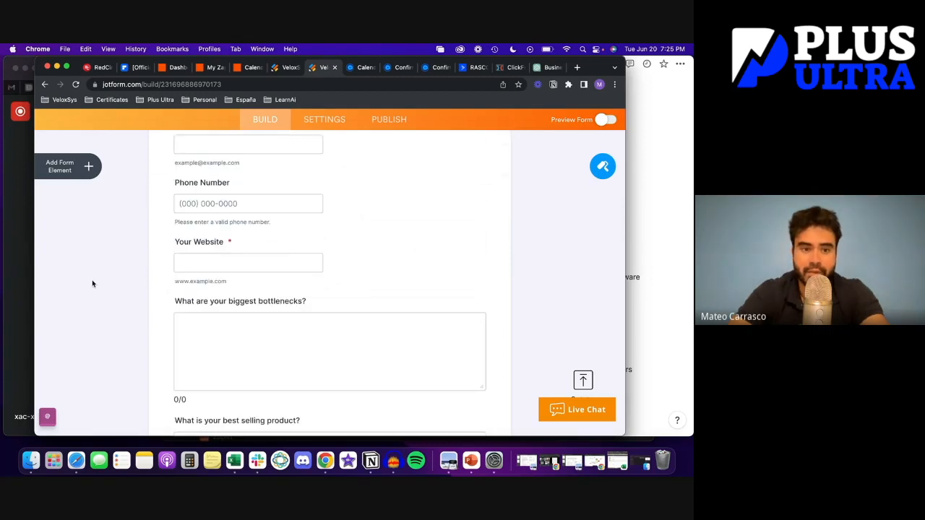
scroll(233, 282, "down", 2)
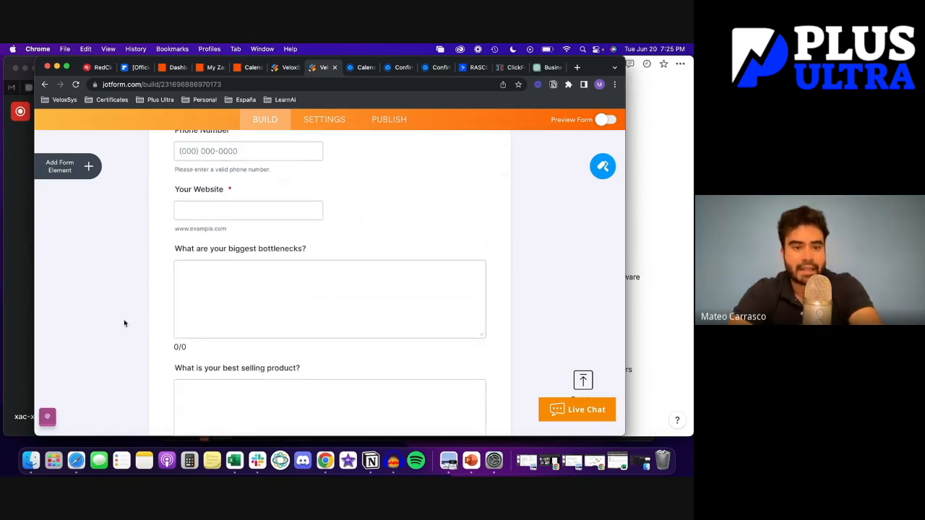
scroll(123, 316, "down", 3)
scroll(123, 316, "down", 5)
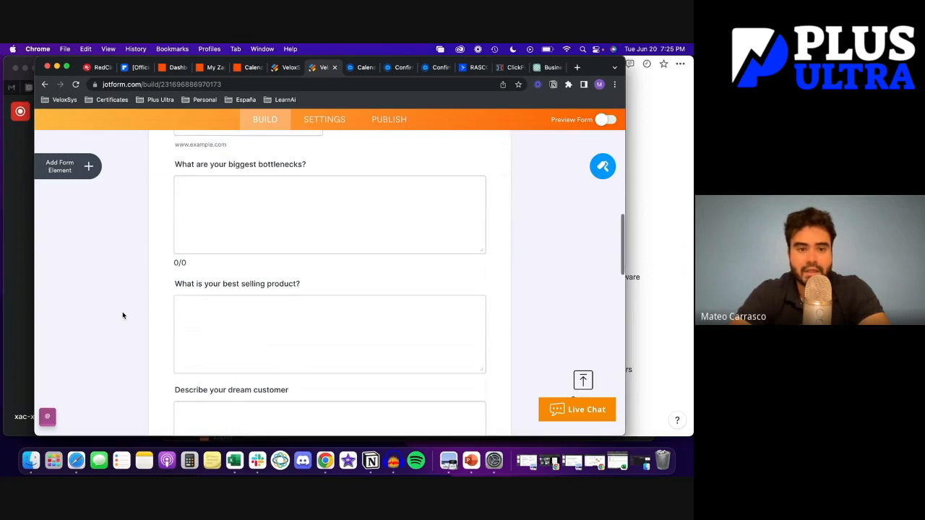
scroll(123, 316, "down", 3)
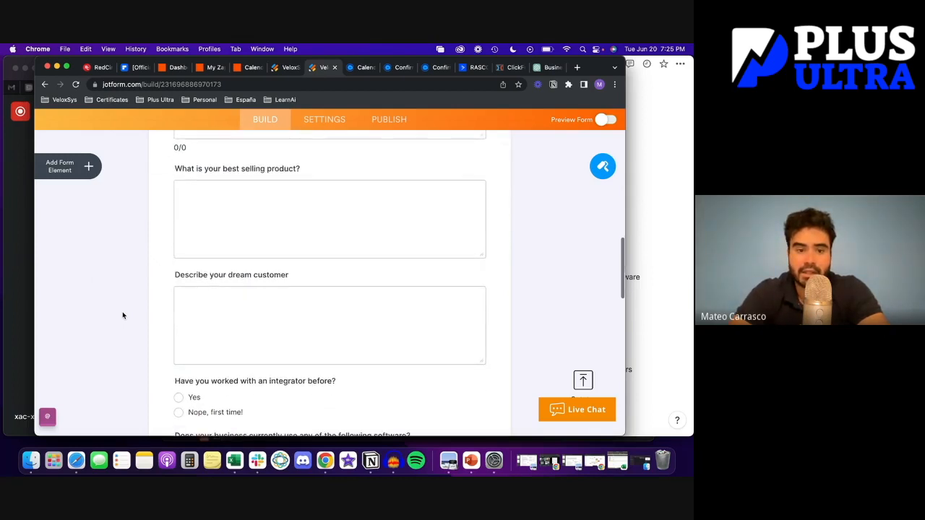
scroll(123, 315, "down", 5)
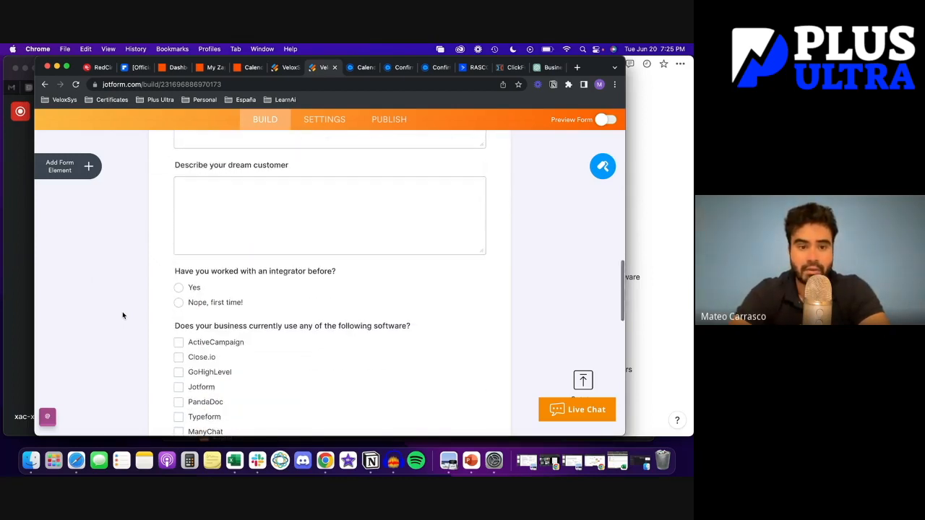
scroll(122, 316, "down", 1)
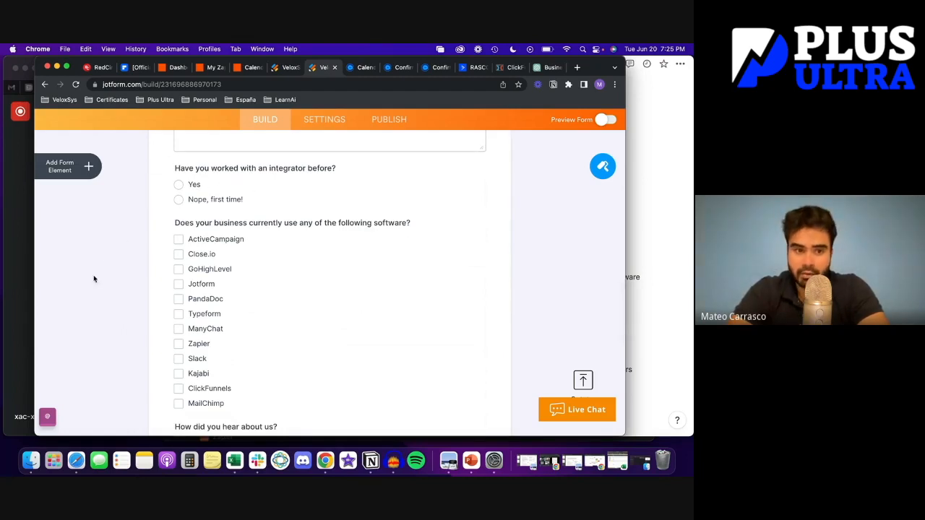
scroll(89, 280, "down", 2)
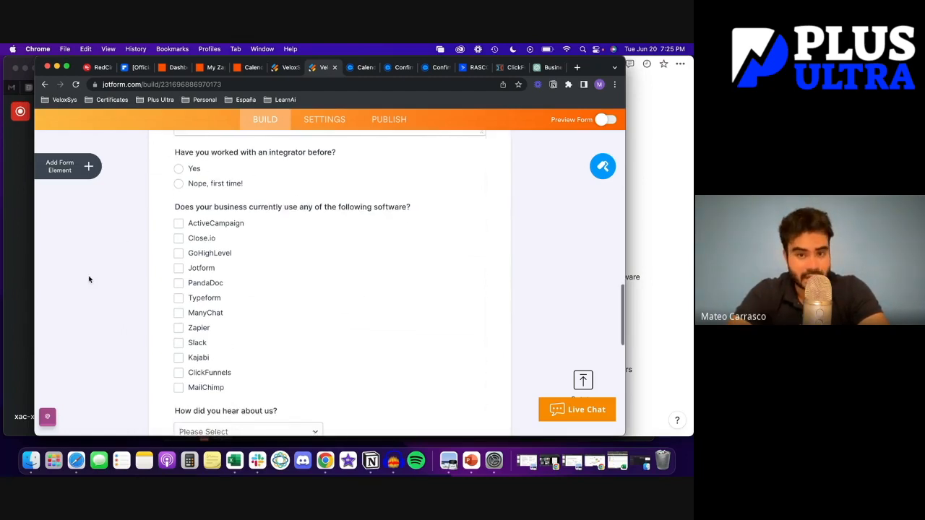
scroll(89, 279, "down", 3)
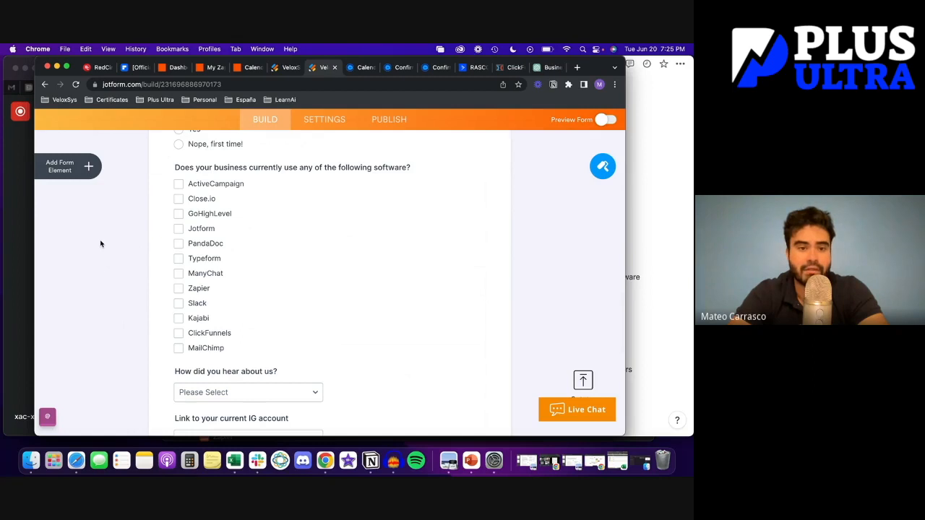
scroll(102, 241, "down", 4)
scroll(90, 255, "up", 3)
scroll(91, 255, "down", 1)
scroll(90, 256, "down", 5)
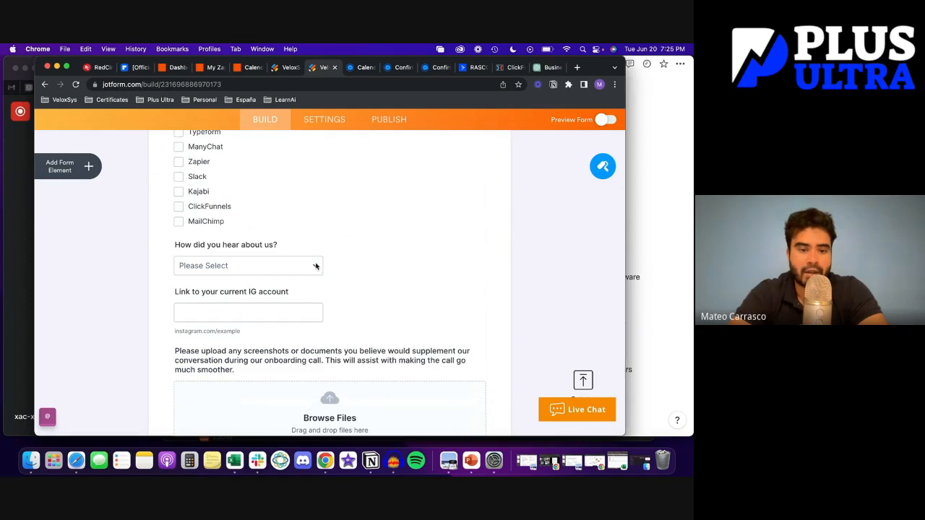
Select and deselect 'How did you hear about us?', then review down to the signature and submit area
left_click(315, 266)
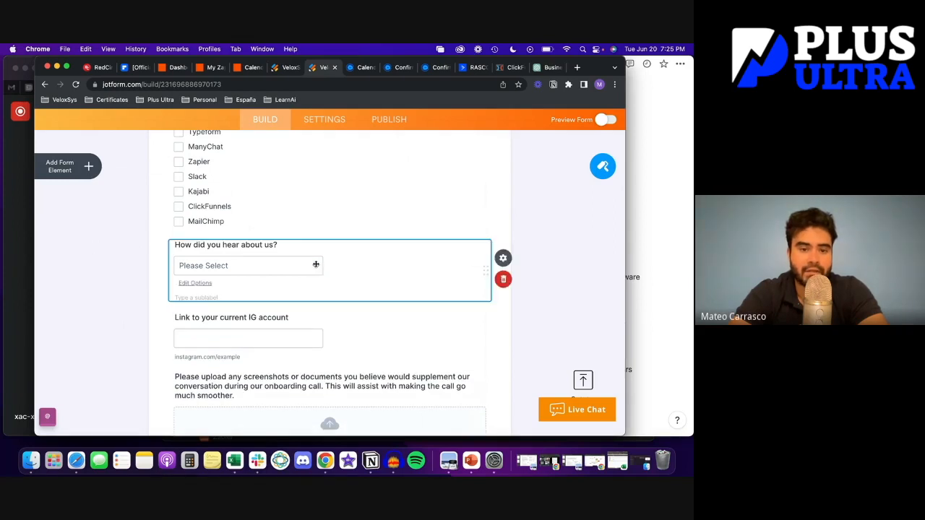
left_click(90, 280)
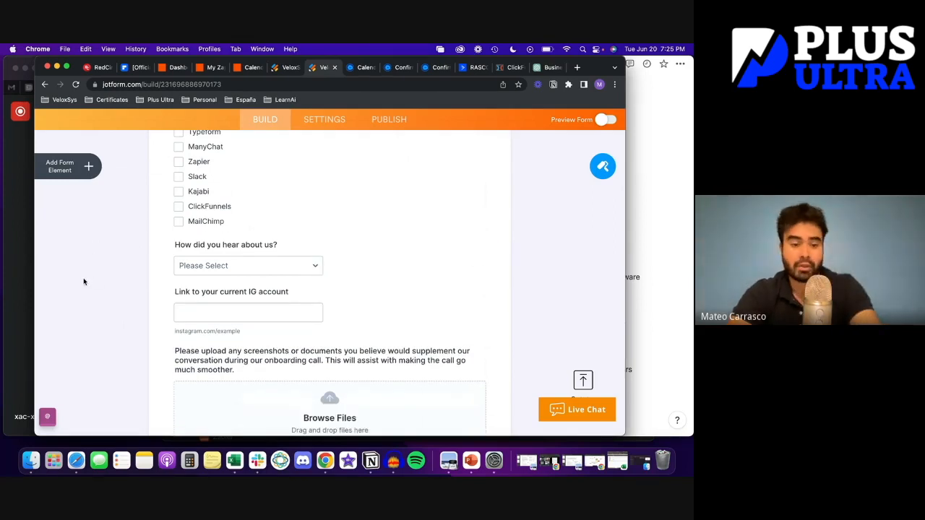
scroll(83, 281, "down", 3)
scroll(83, 282, "down", 1)
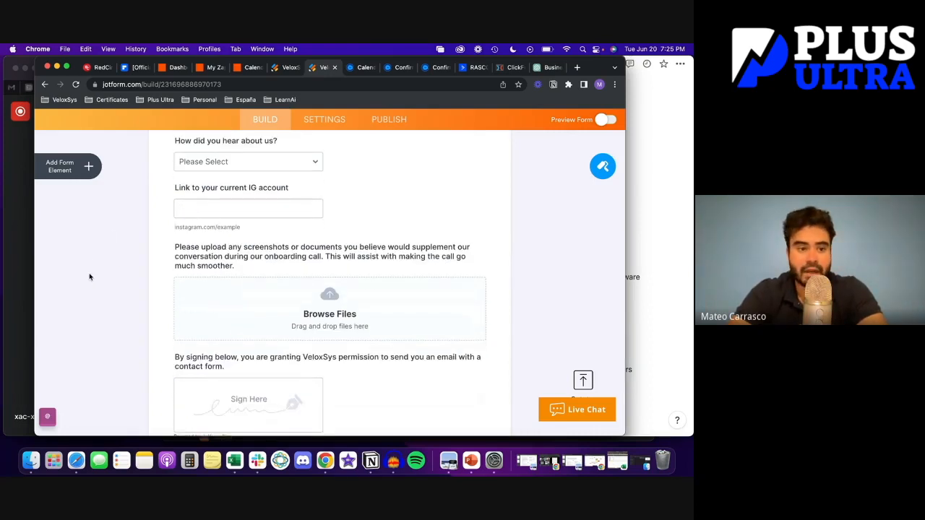
scroll(92, 277, "down", 1)
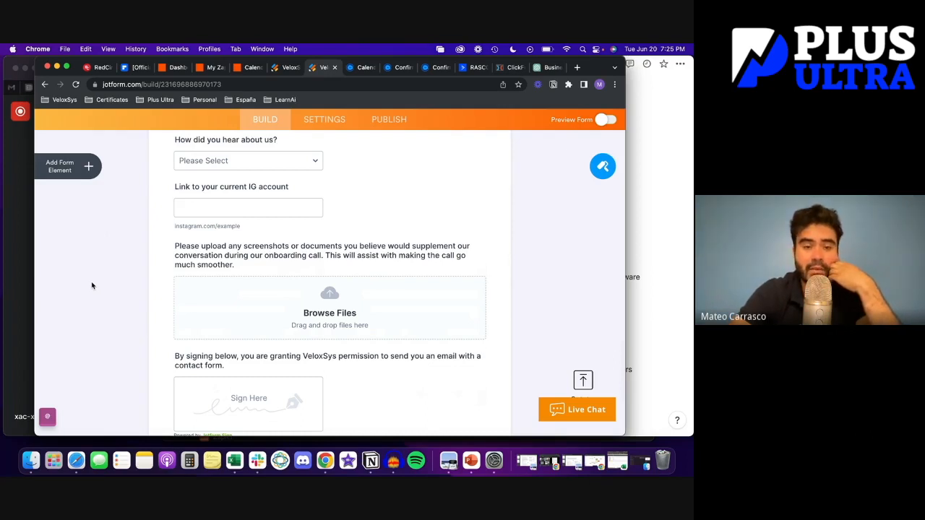
scroll(92, 285, "down", 1)
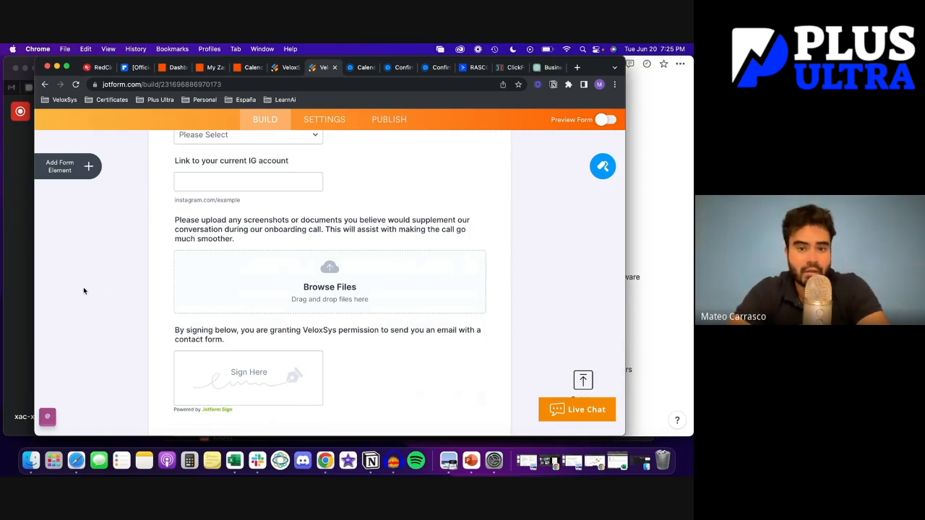
scroll(118, 292, "down", 3)
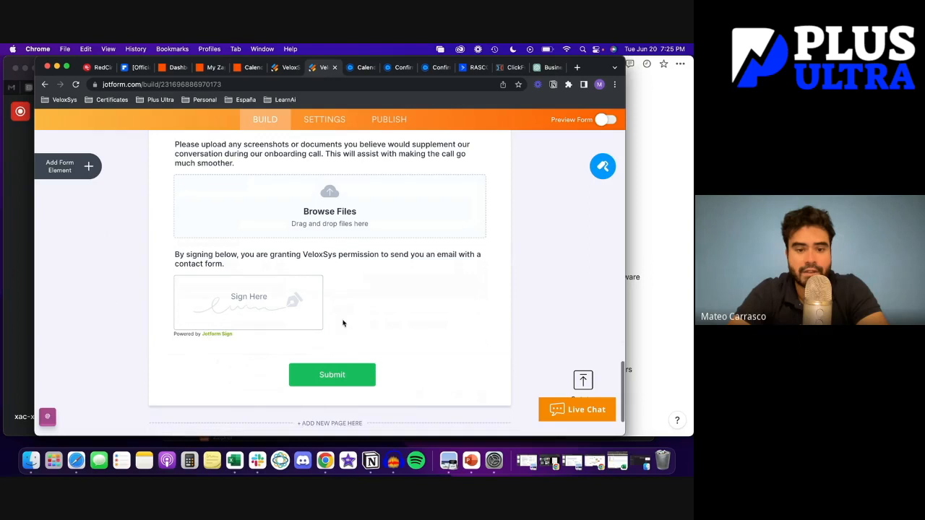
scroll(355, 282, "up", 2)
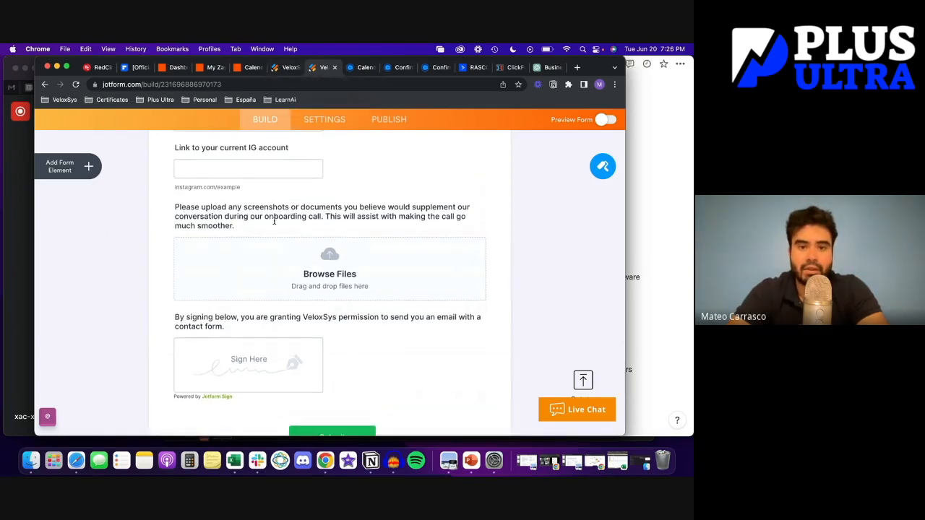
left_click(287, 68)
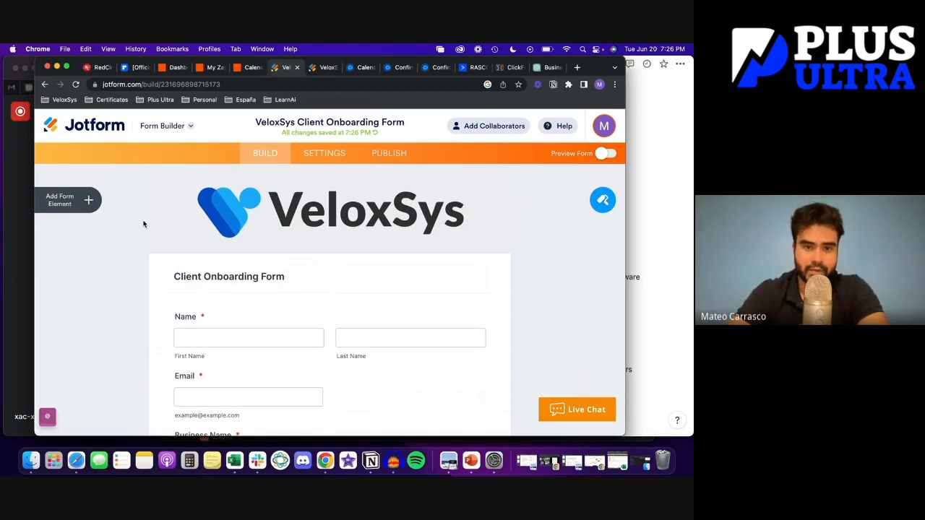
Scroll through the Client Onboarding Form's package and CRM questions
scroll(236, 301, "down", 5)
scroll(238, 304, "down", 3)
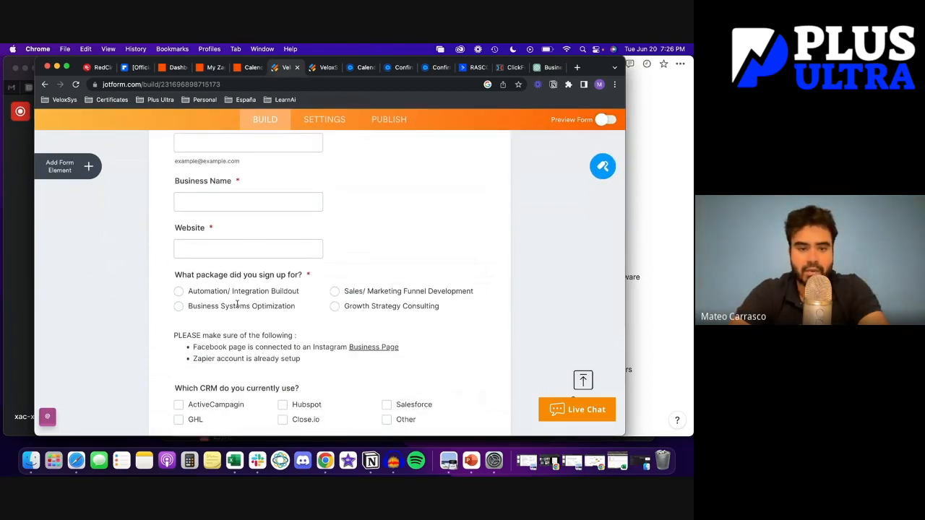
scroll(238, 305, "down", 1)
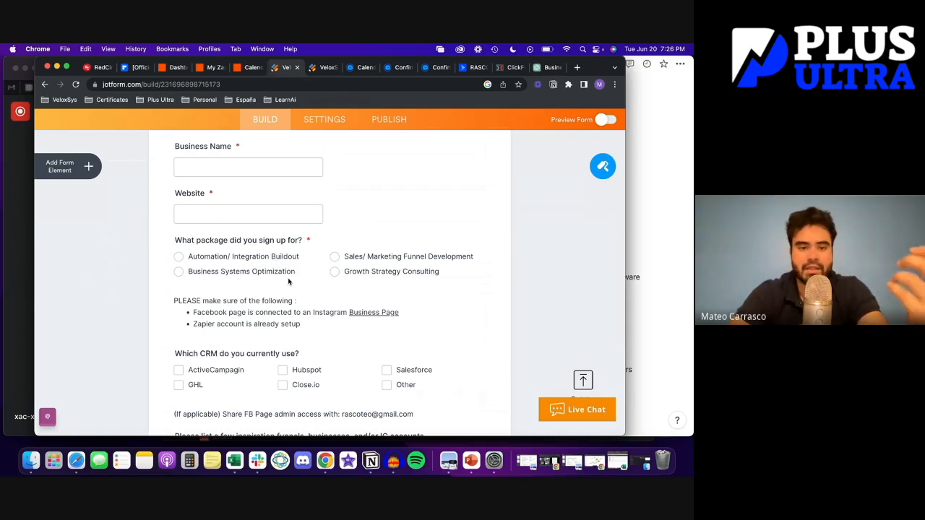
scroll(416, 295, "down", 2)
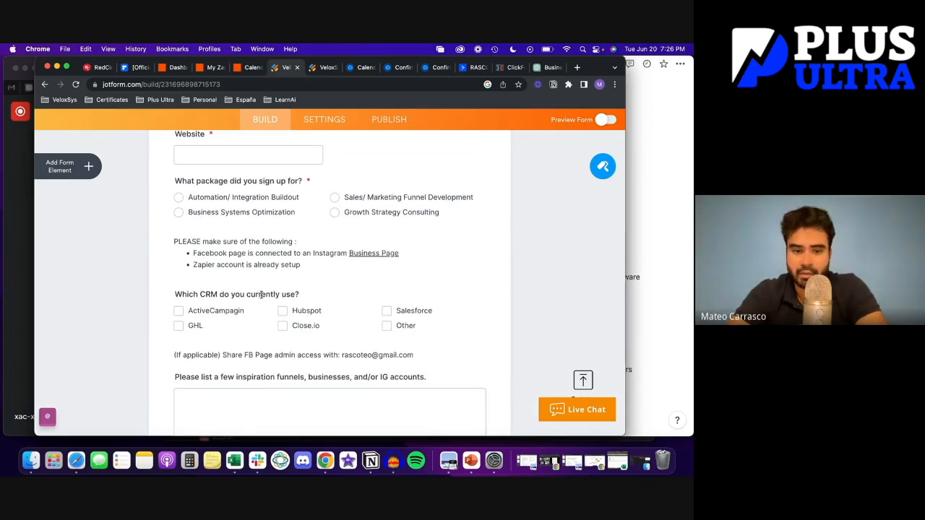
scroll(260, 296, "down", 5)
scroll(260, 297, "up", 15)
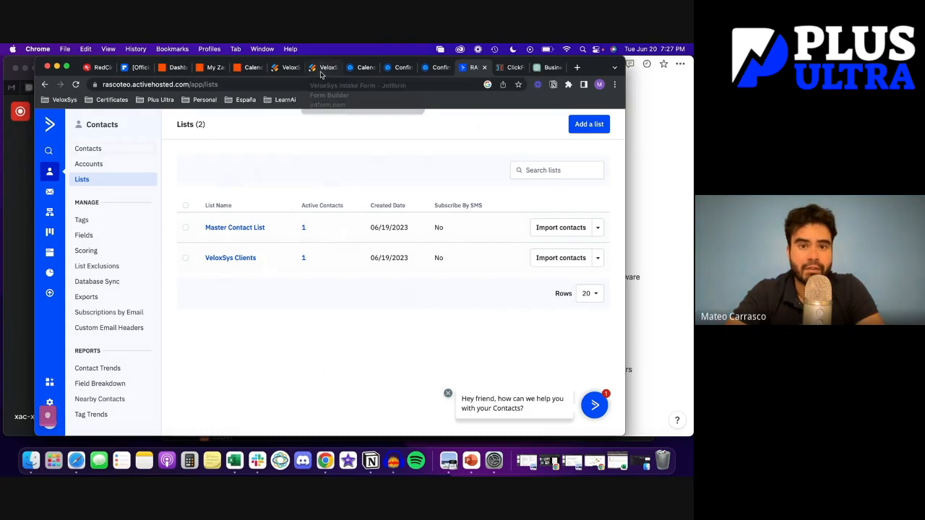
Bring up the Calendly > Jotform > AC > Slack Zap in Zapier
left_click(251, 67)
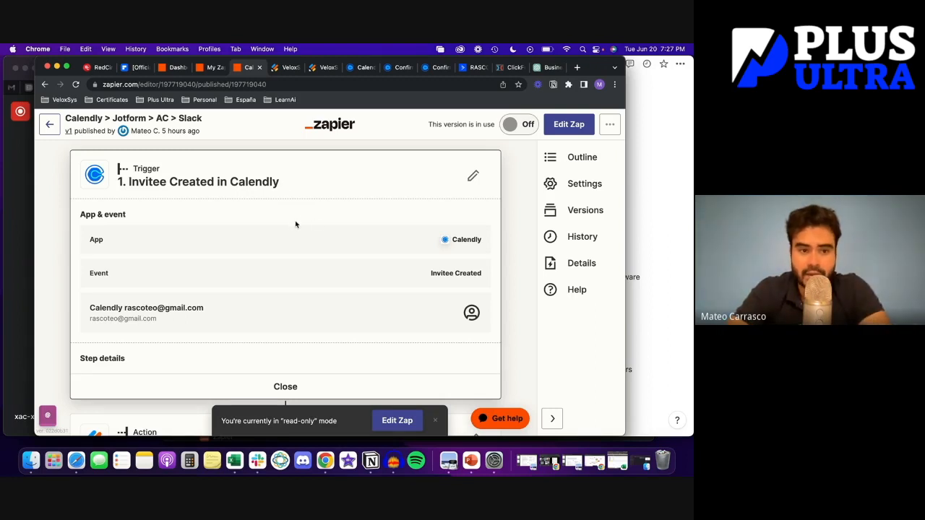
Open a draft of the Zap and confirm Invitee Created as the Calendly trigger event
left_click(568, 124)
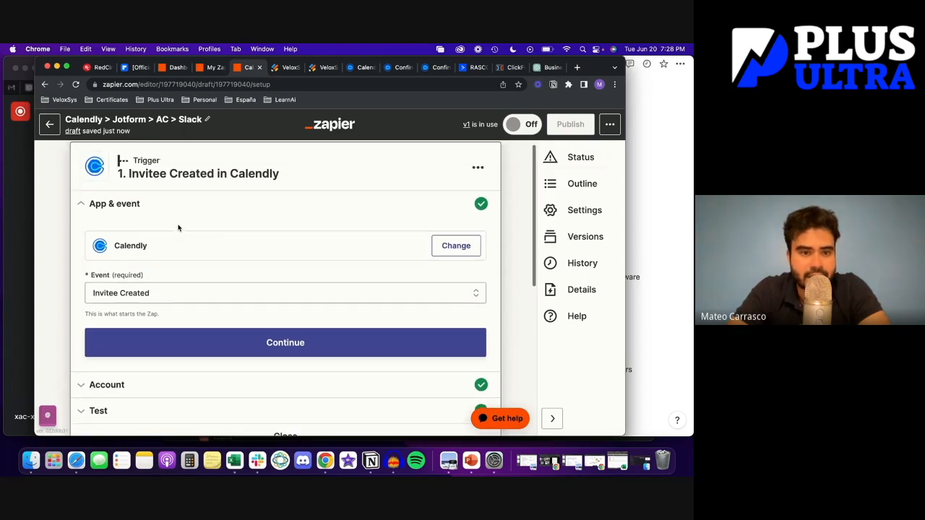
scroll(195, 228, "down", 2)
left_click(130, 249)
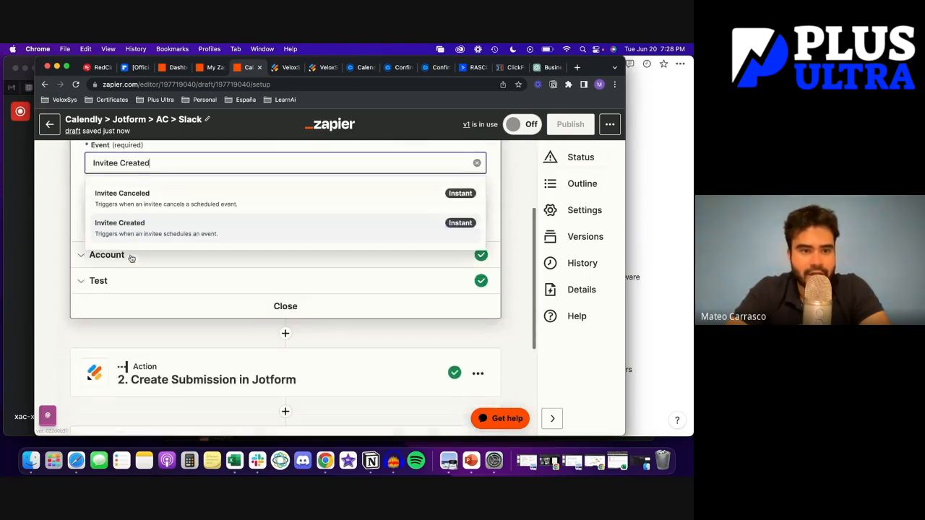
left_click(130, 231)
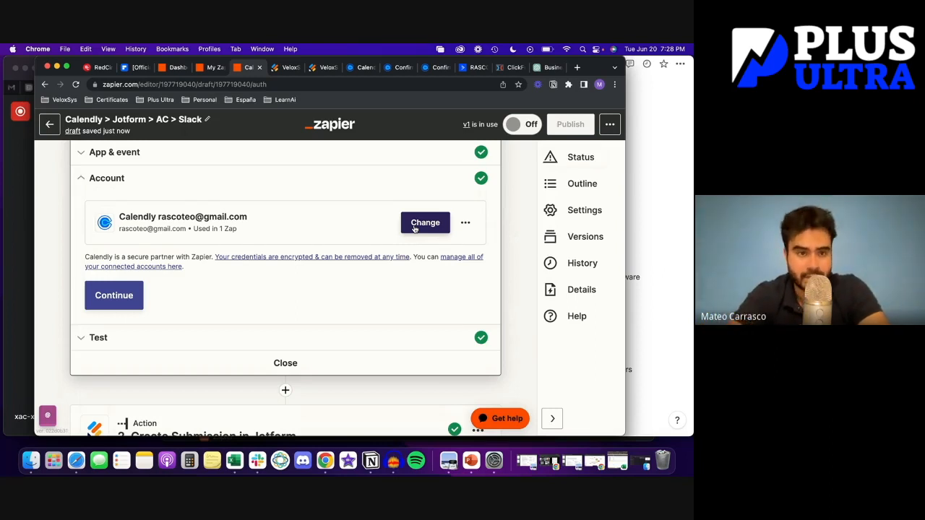
left_click(130, 305)
Load more invitees and use Invitee E as the trigger test sample before the Jotform step
left_click(187, 251)
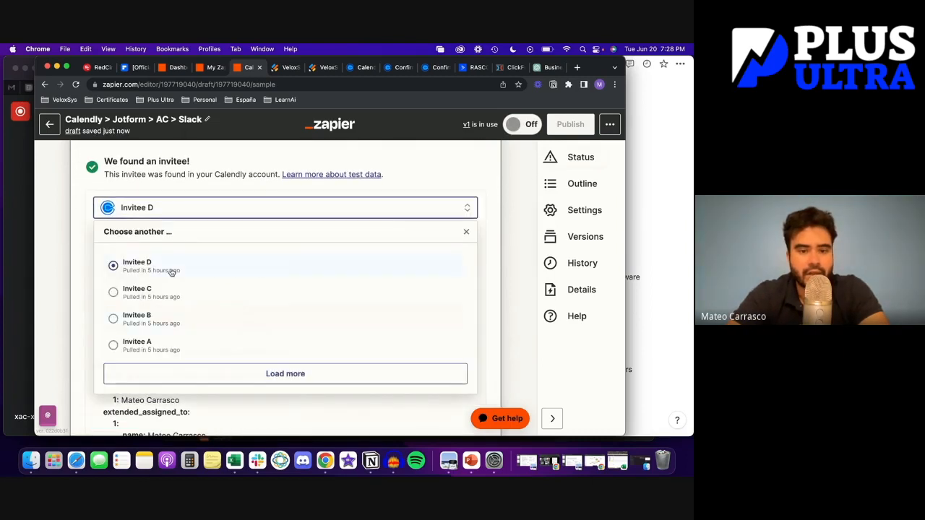
left_click(236, 377)
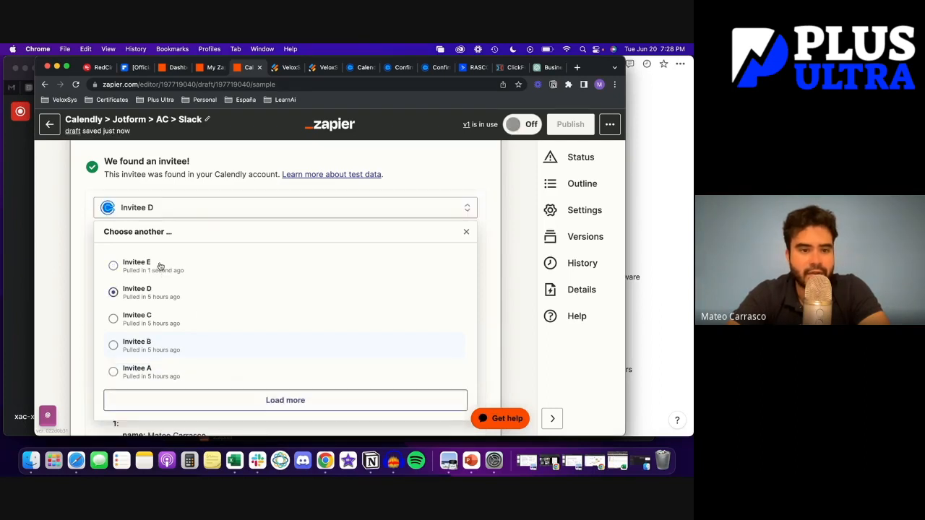
left_click(115, 266)
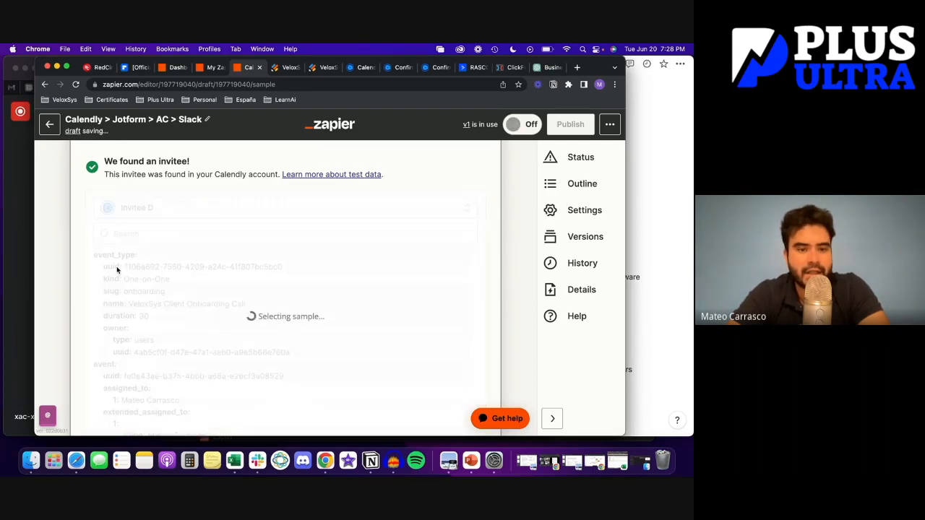
scroll(282, 333, "down", 1)
scroll(282, 333, "up", 1)
scroll(282, 333, "down", 5)
scroll(119, 309, "down", 5)
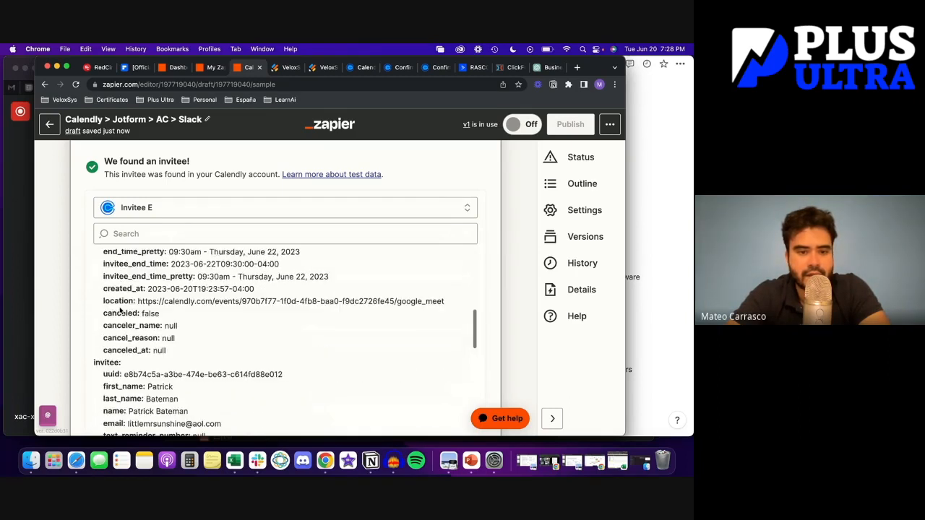
scroll(158, 276, "down", 1)
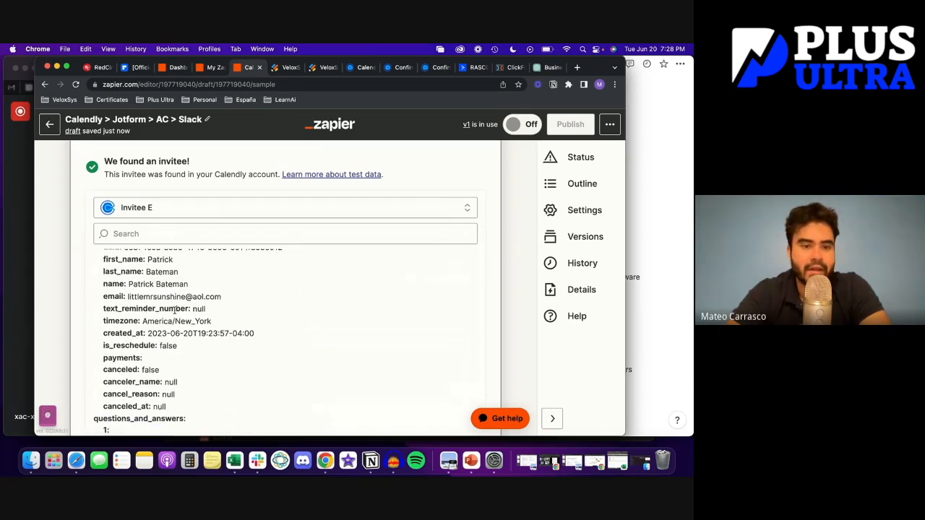
scroll(138, 298, "down", 8)
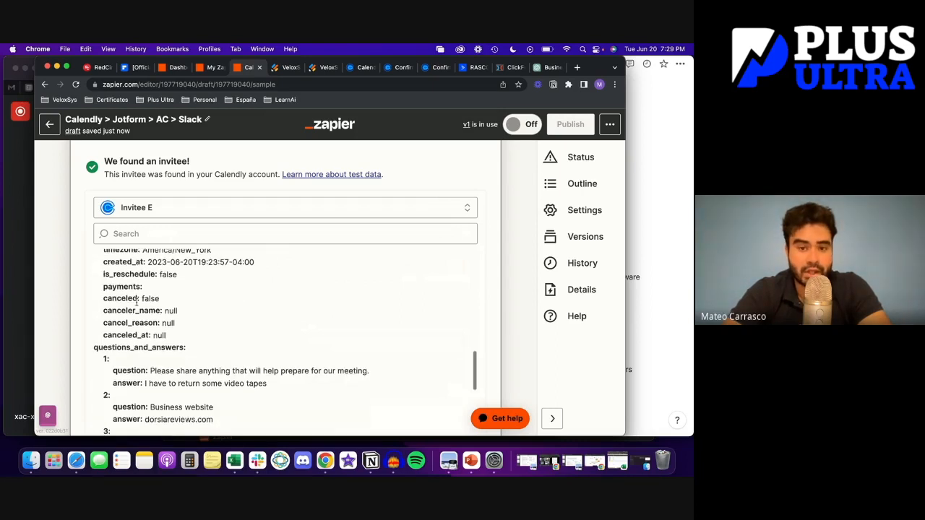
scroll(137, 302, "down", 5)
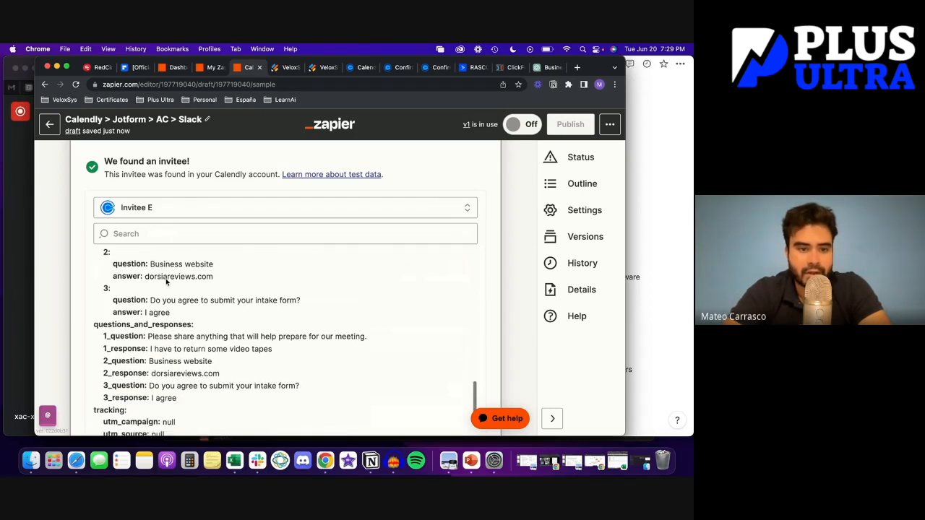
scroll(65, 296, "down", 2)
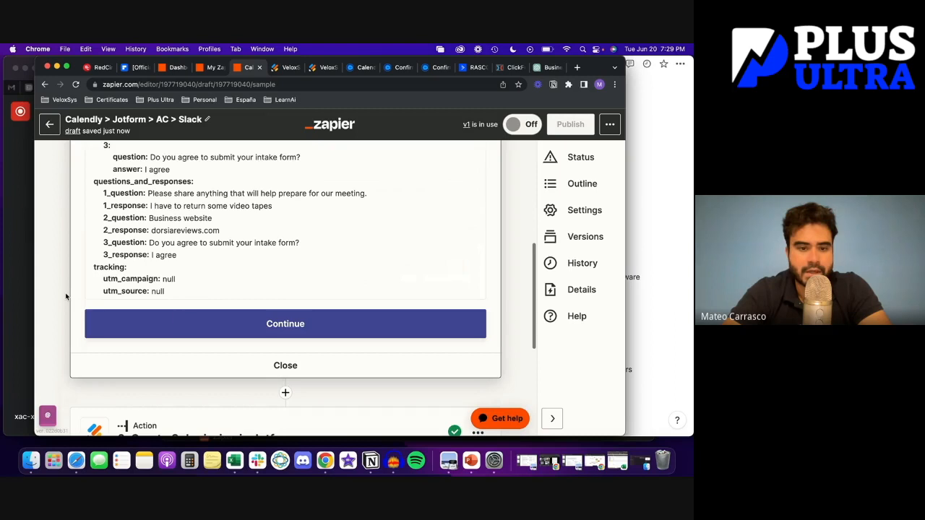
left_click(218, 326)
scroll(214, 326, "up", 2)
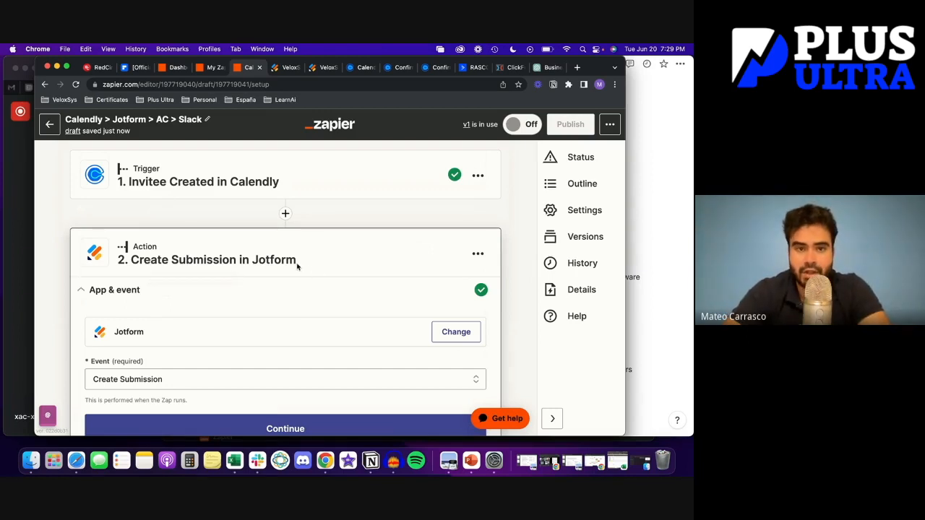
Keep Create Submission as the Jotform event, its account, and VeloxSys Intake Form as the form
scroll(296, 266, "down", 2)
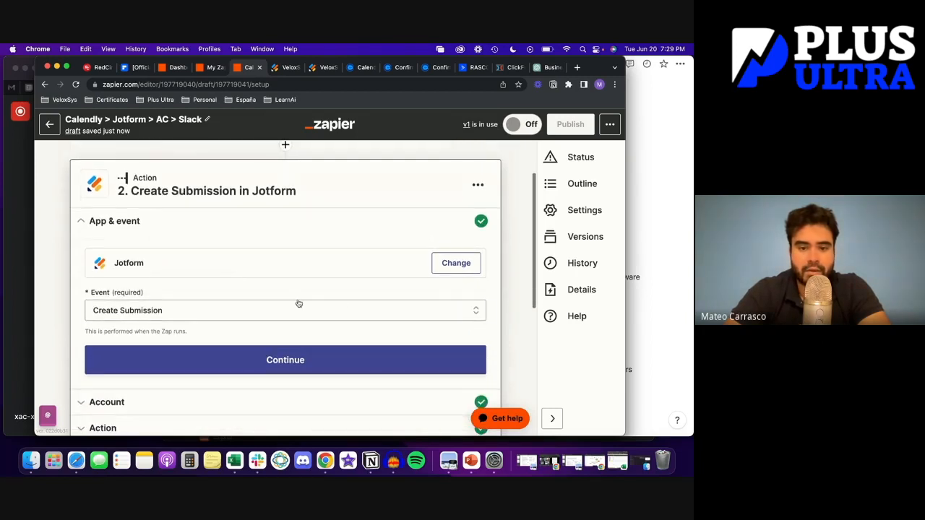
scroll(398, 270, "down", 1)
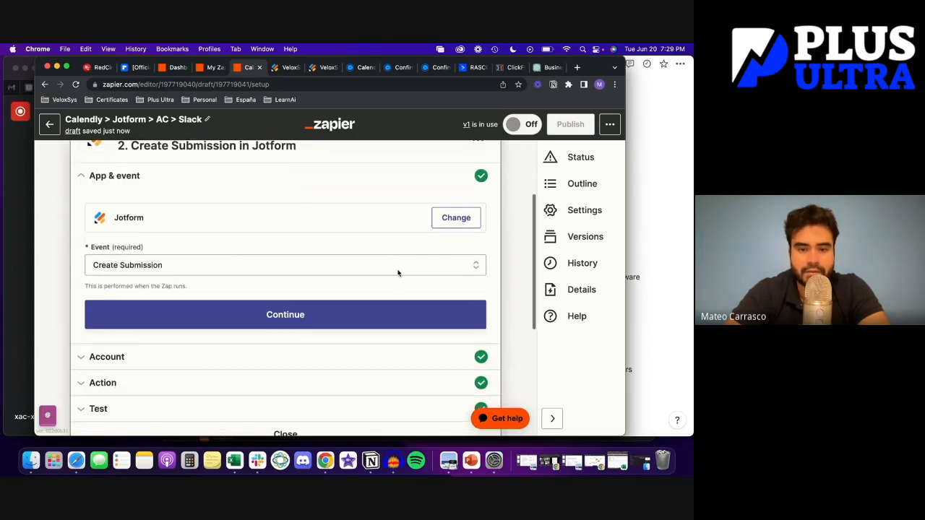
left_click(398, 270)
left_click(58, 238)
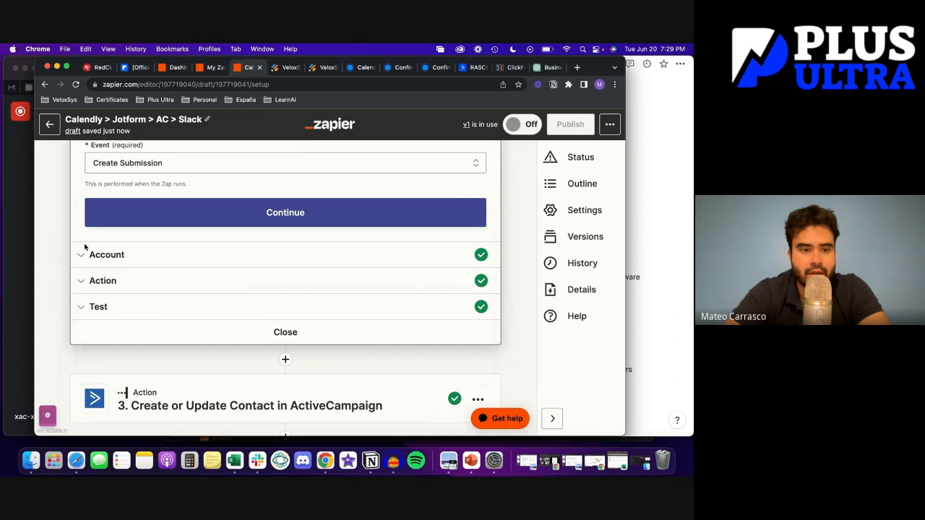
left_click(84, 250)
left_click(132, 302)
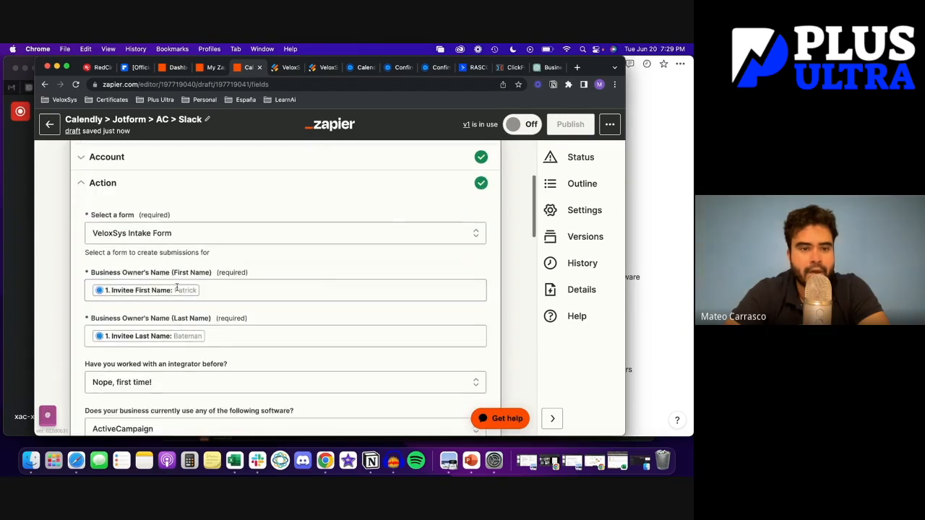
left_click(154, 235)
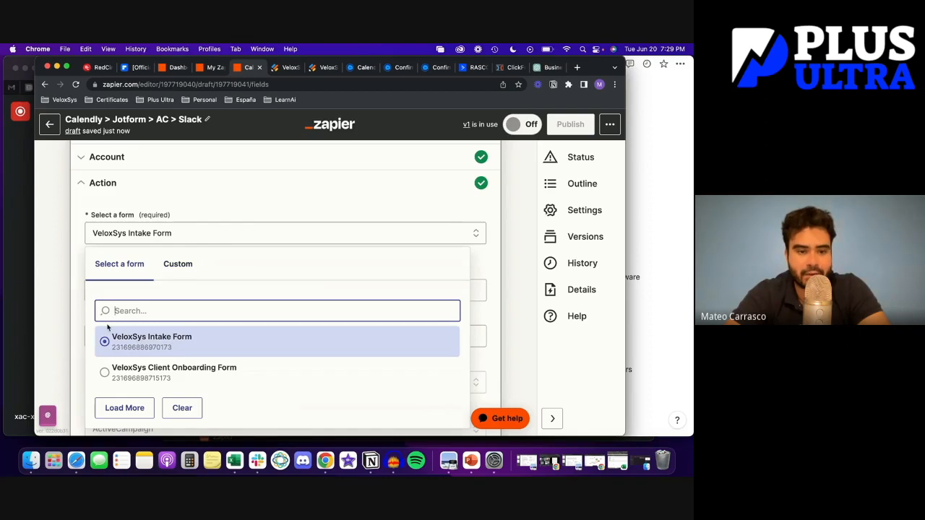
left_click(50, 289)
Review the form's field mappings, including first name, to the end and continue to testing
scroll(176, 275, "down", 1)
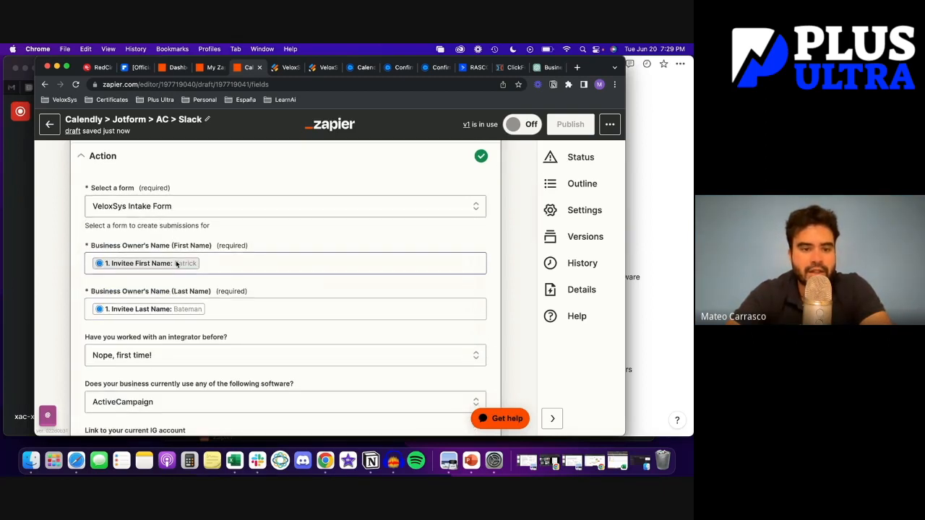
left_click(177, 265)
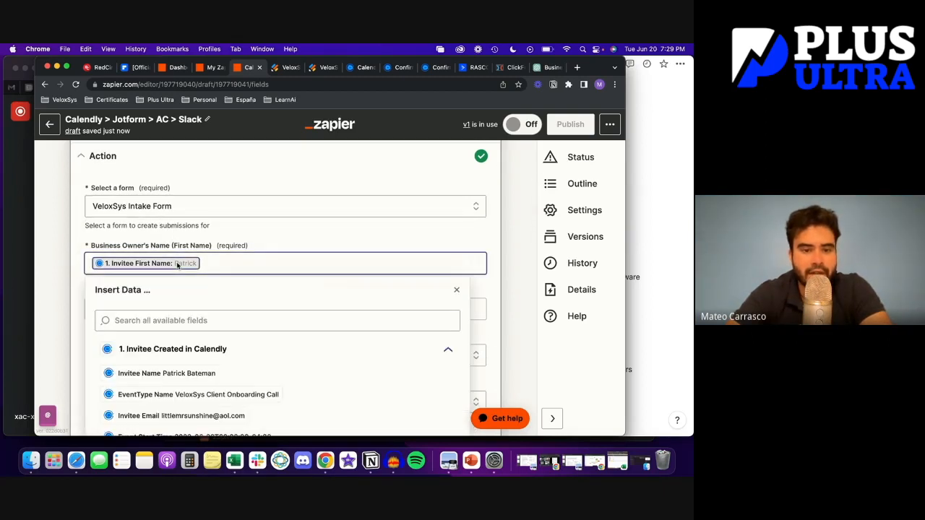
scroll(159, 379, "down", 5)
left_click(44, 282)
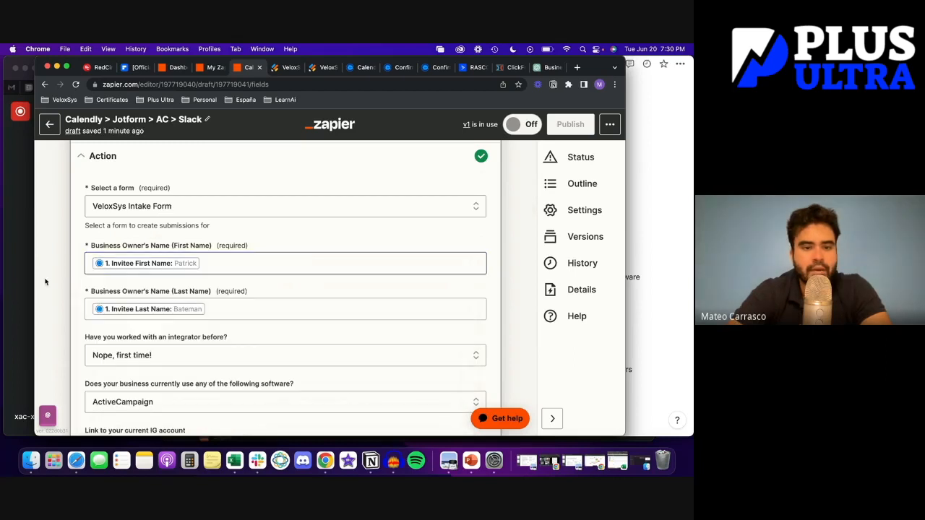
scroll(181, 307, "down", 3)
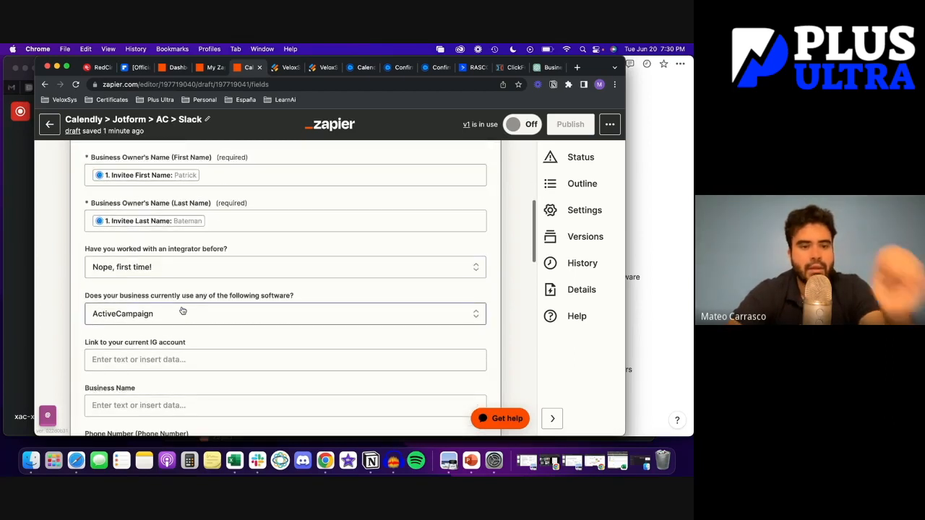
scroll(183, 310, "down", 3)
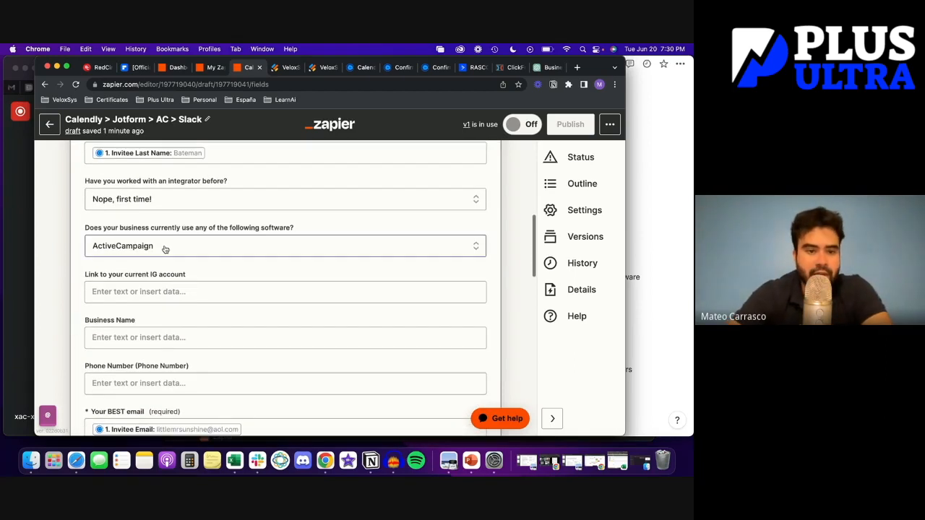
scroll(164, 248, "down", 4)
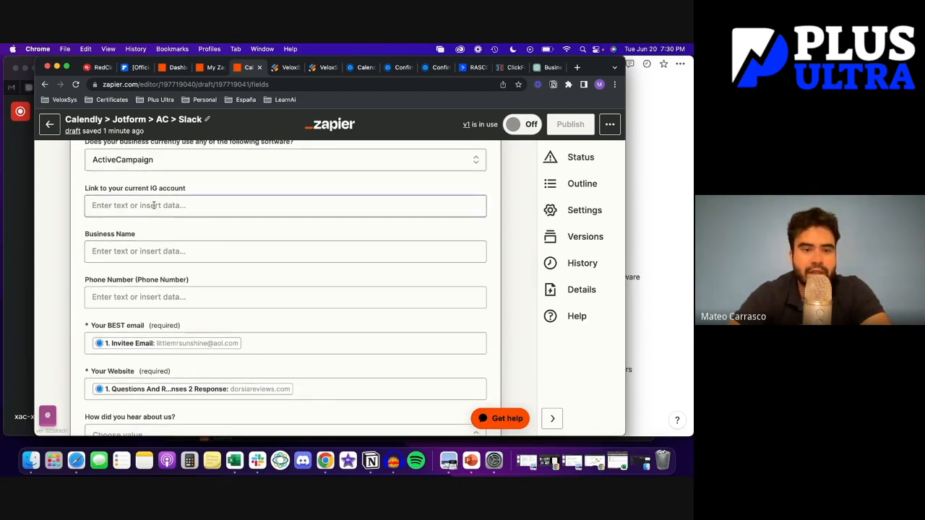
scroll(153, 205, "down", 1)
scroll(153, 206, "down", 3)
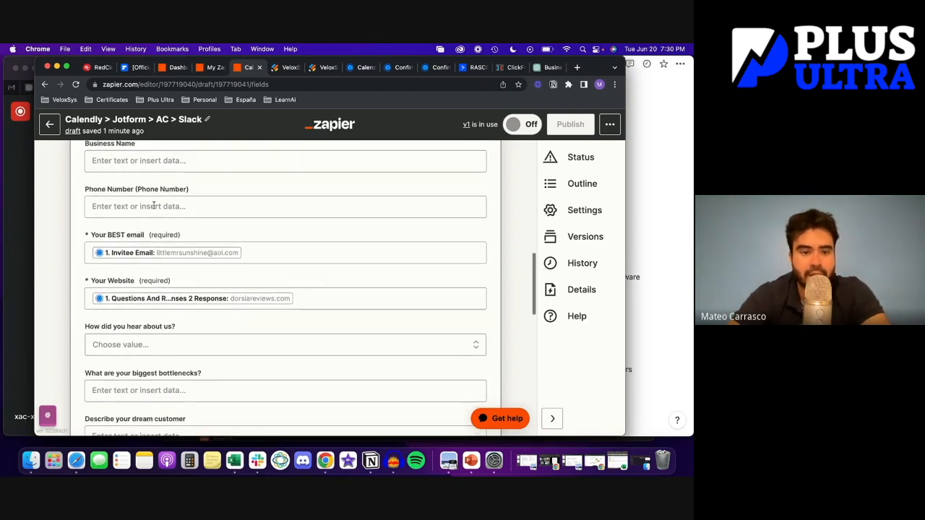
scroll(153, 205, "down", 1)
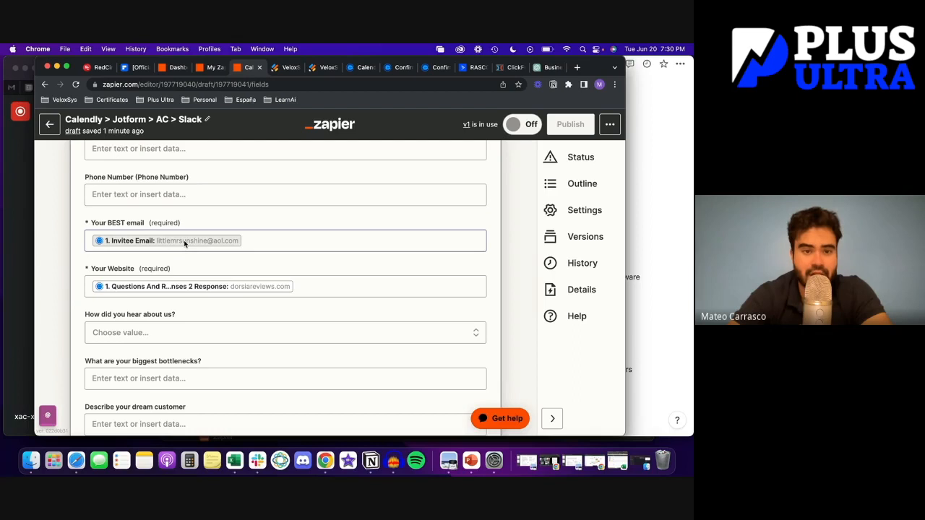
scroll(69, 256, "down", 1)
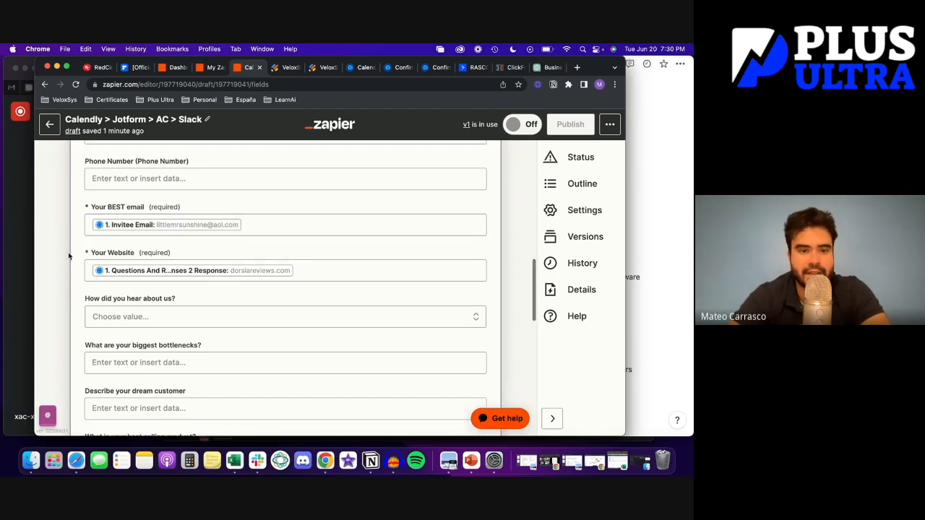
scroll(69, 256, "down", 2)
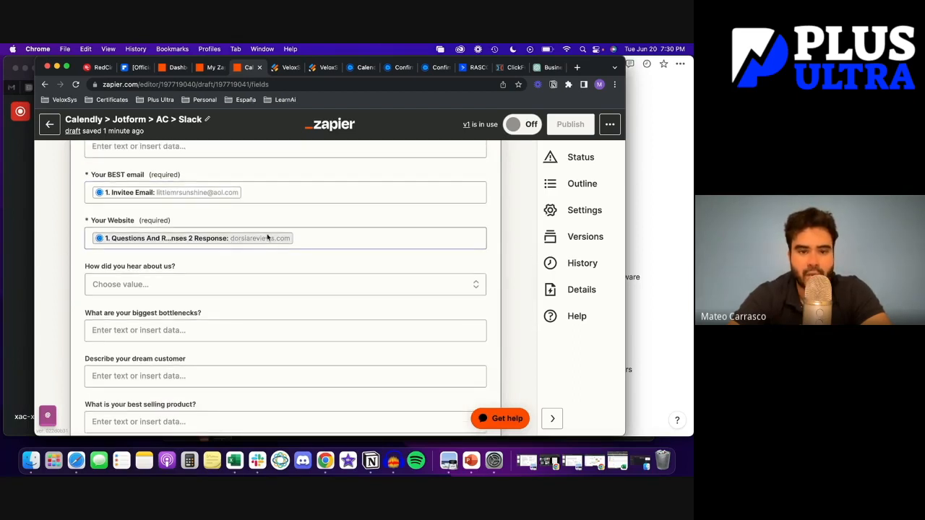
scroll(82, 300, "down", 5)
scroll(81, 300, "down", 3)
left_click(192, 352)
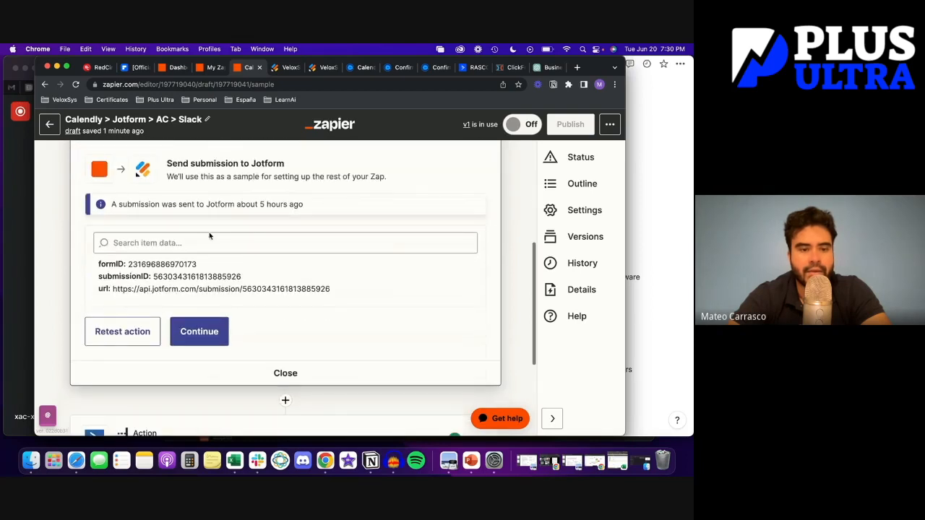
Retest the Jotform Create Submission action, then continue to step 3 in ActiveCampaign
left_click(137, 338)
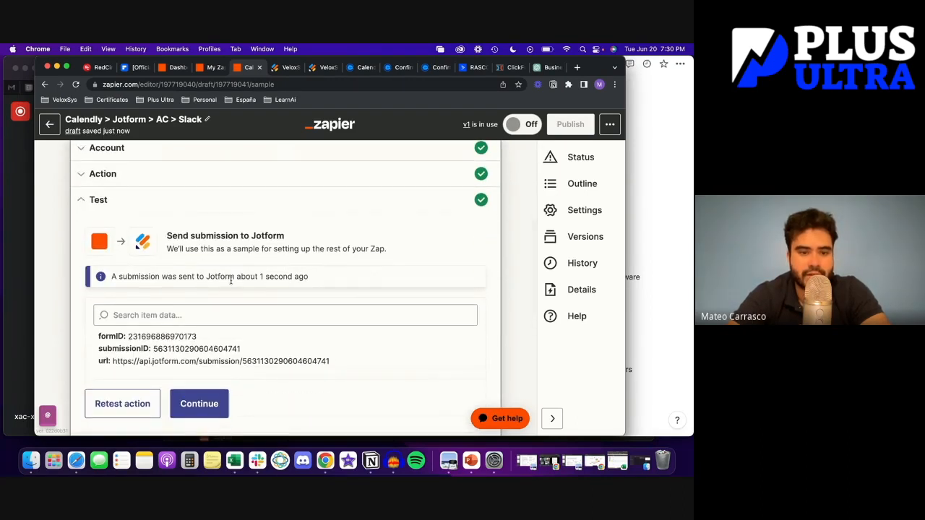
scroll(231, 279, "down", 1)
scroll(213, 355, "down", 1)
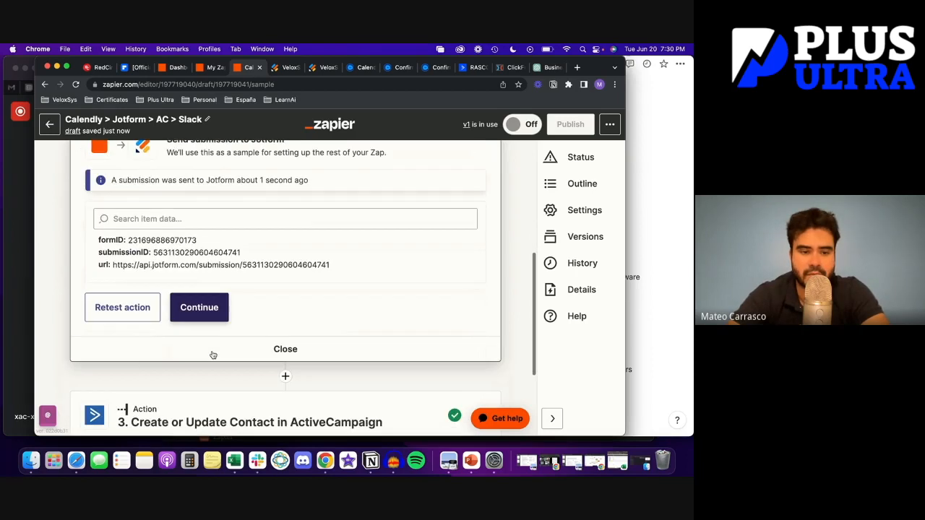
left_click(200, 313)
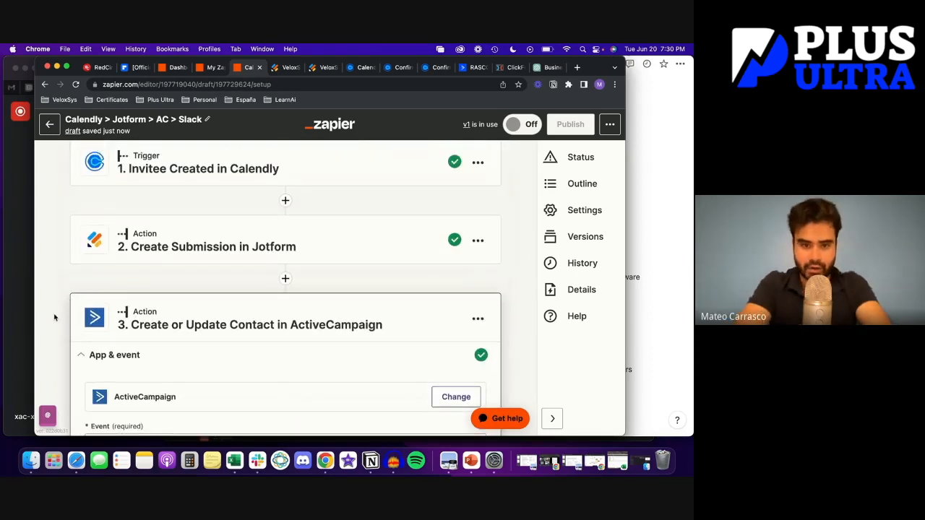
Keep Create or Update Contact as the event and the connected ActiveCampaign account
scroll(55, 316, "down", 2)
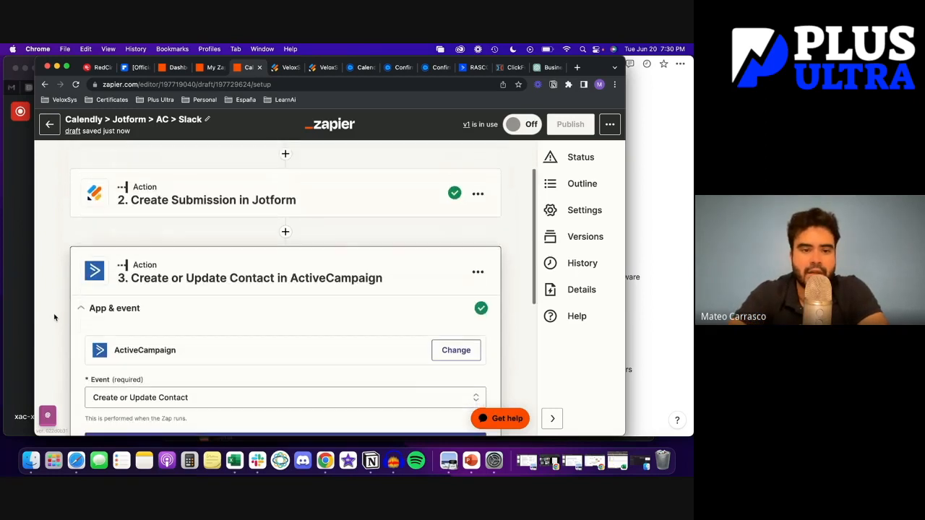
scroll(83, 266, "down", 1)
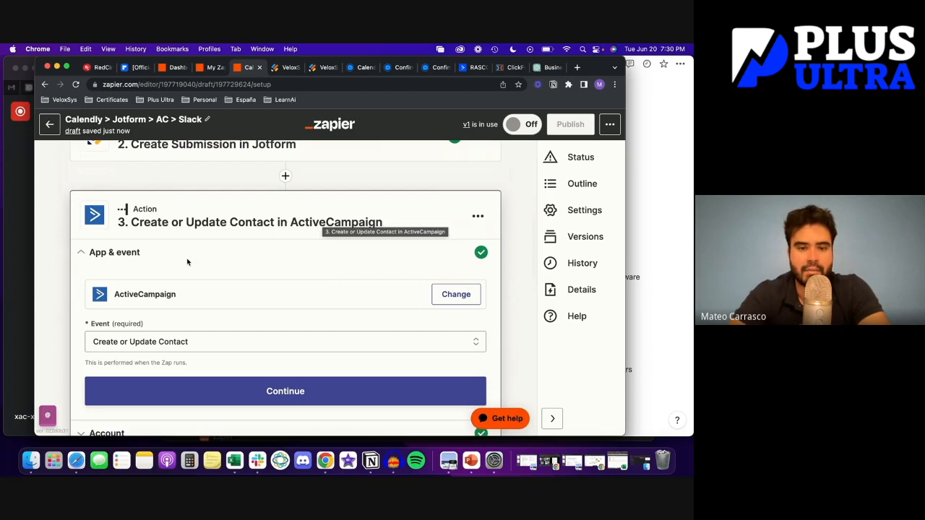
scroll(186, 260, "down", 1)
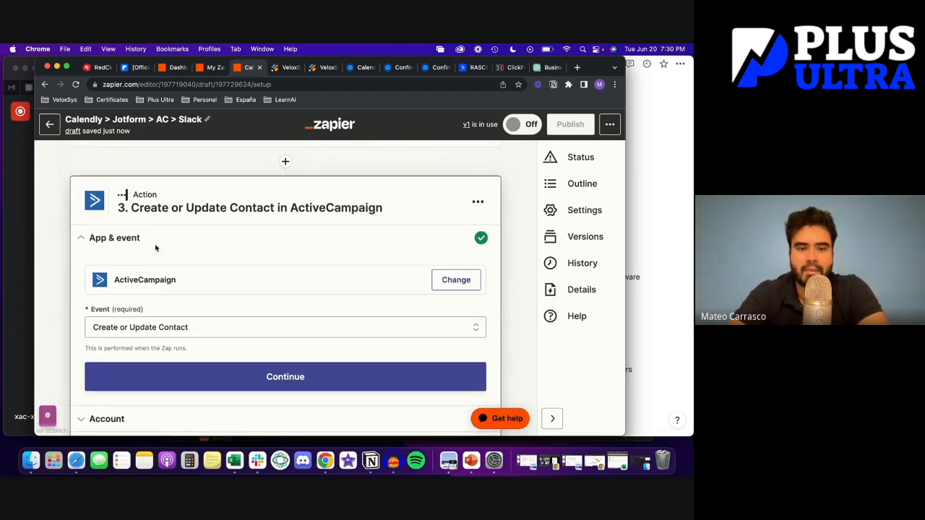
scroll(156, 250, "down", 1)
left_click(159, 291)
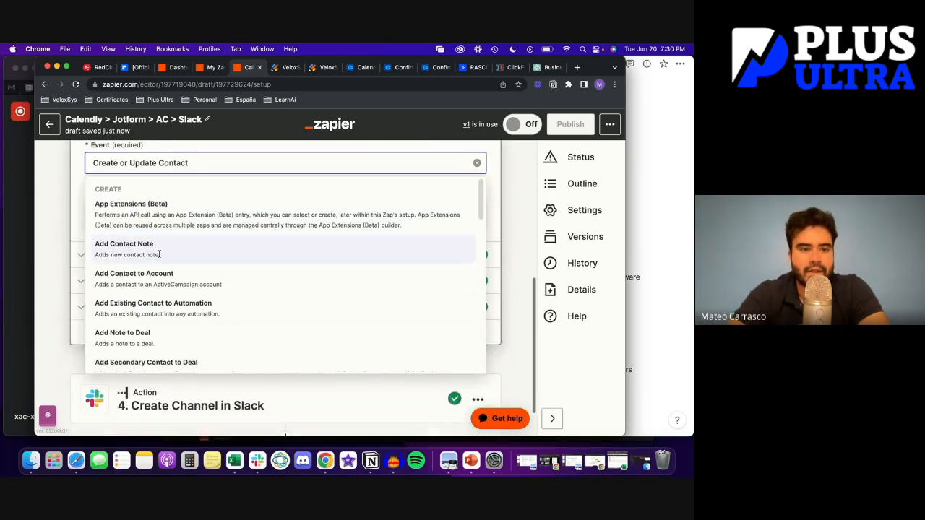
left_click(53, 256)
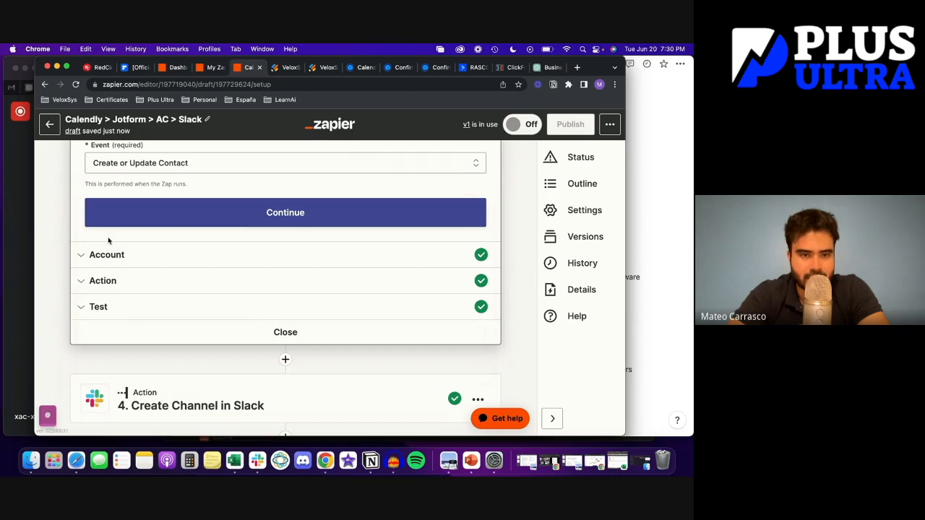
left_click(152, 219)
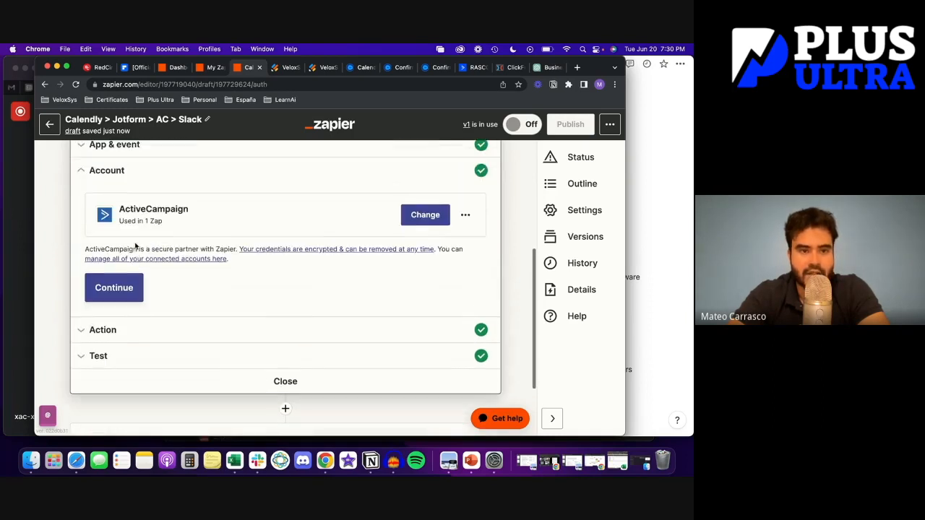
scroll(217, 260, "down", 1)
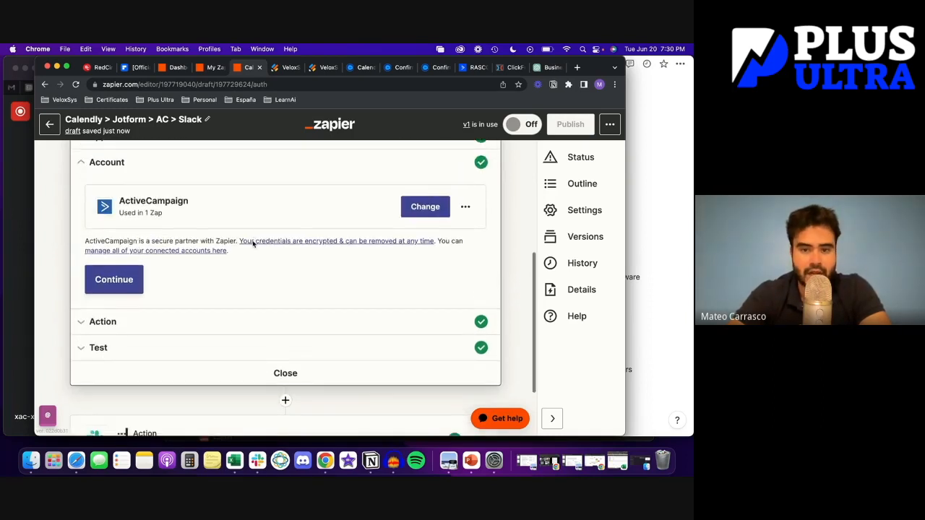
left_click(107, 281)
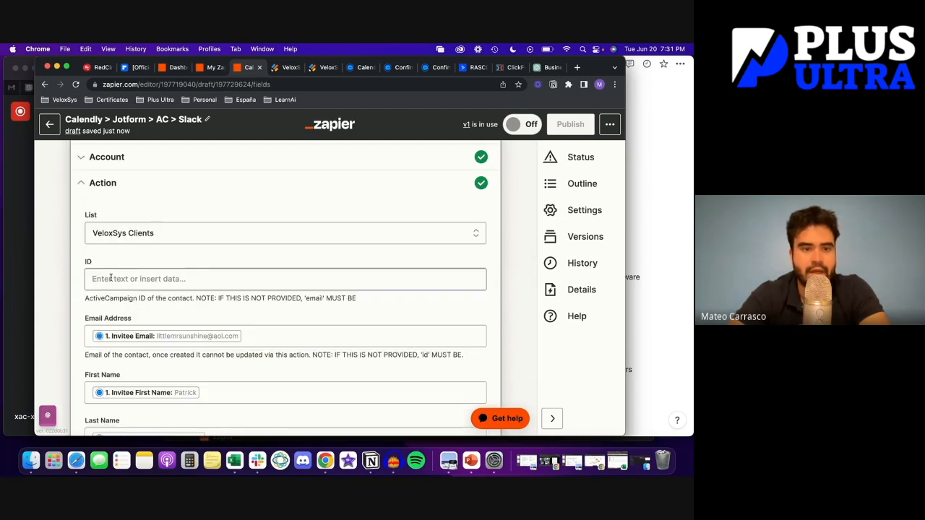
Keep VeloxSys Clients as the contact list and review the remaining contact fields
left_click(154, 234)
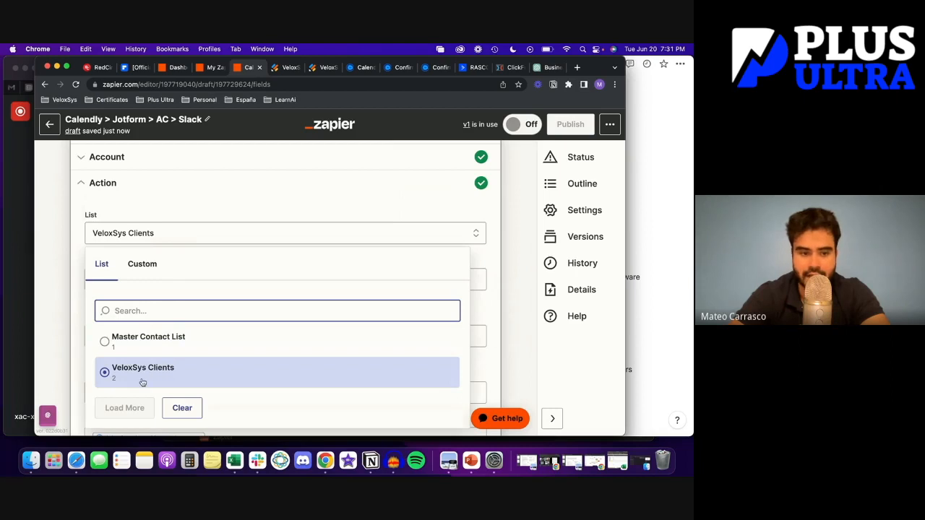
left_click(64, 326)
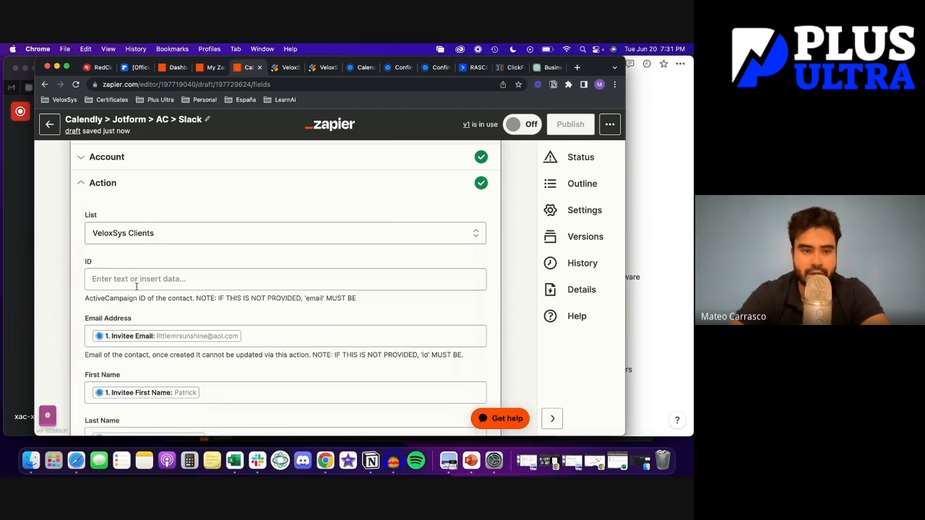
scroll(113, 269, "down", 3)
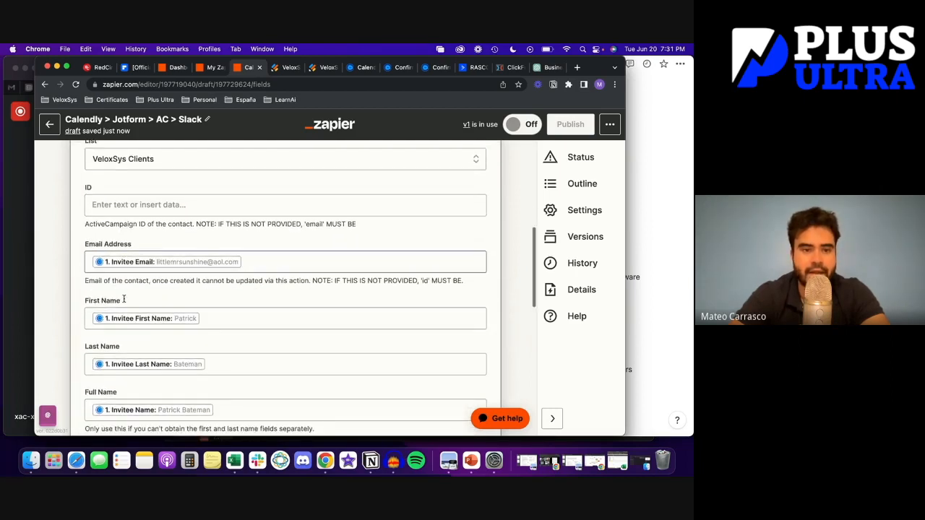
scroll(139, 253, "down", 1)
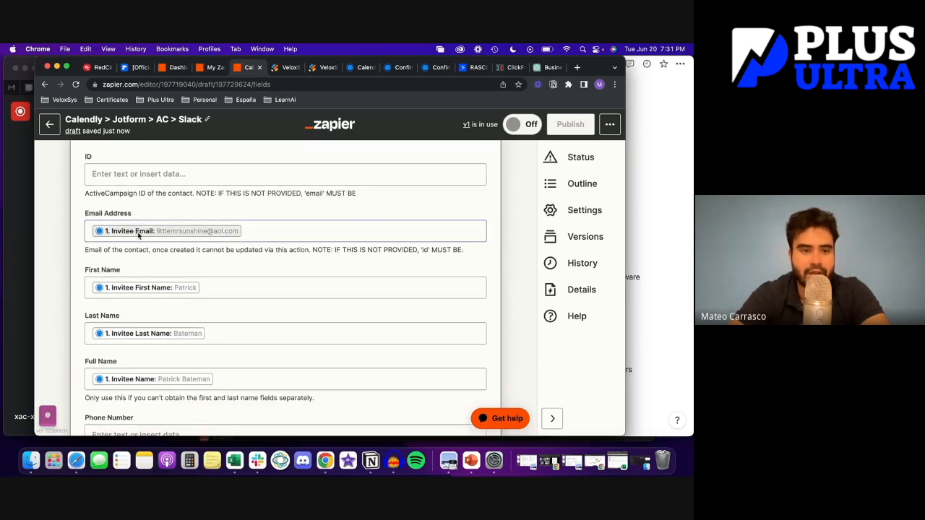
scroll(177, 252, "down", 1)
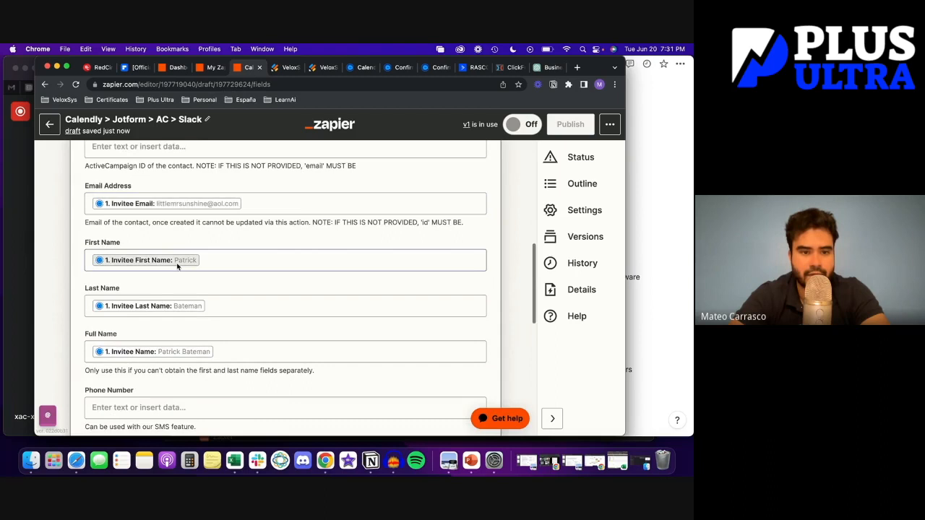
scroll(178, 267, "down", 4)
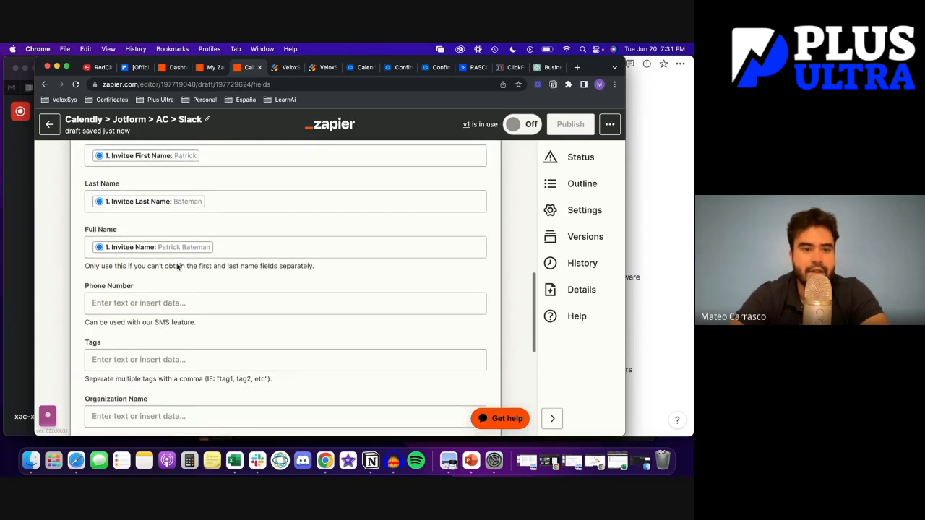
scroll(181, 282, "down", 3)
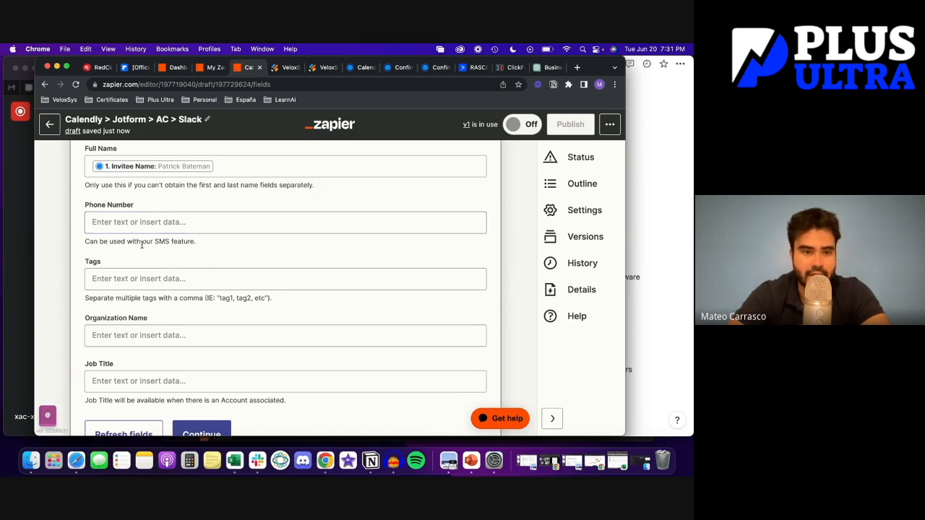
scroll(166, 275, "down", 3)
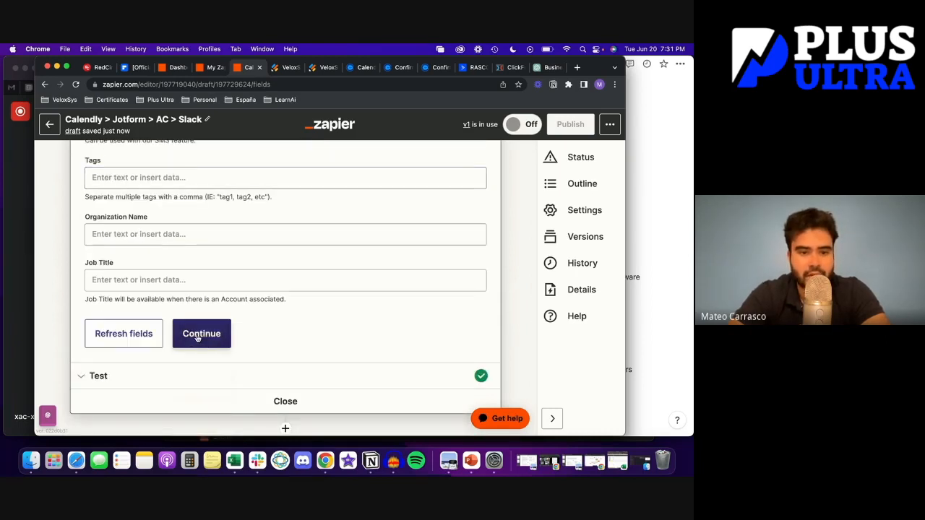
left_click(199, 339)
Retest the action to add a fresh contact, then continue to the Slack step
scroll(197, 338, "up", 3)
scroll(197, 338, "up", 3)
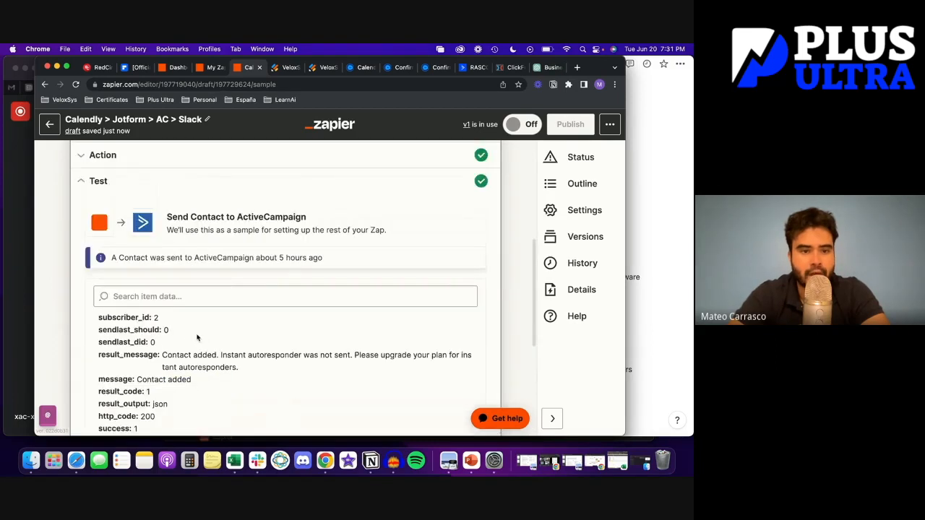
scroll(210, 304, "down", 4)
scroll(220, 280, "down", 1)
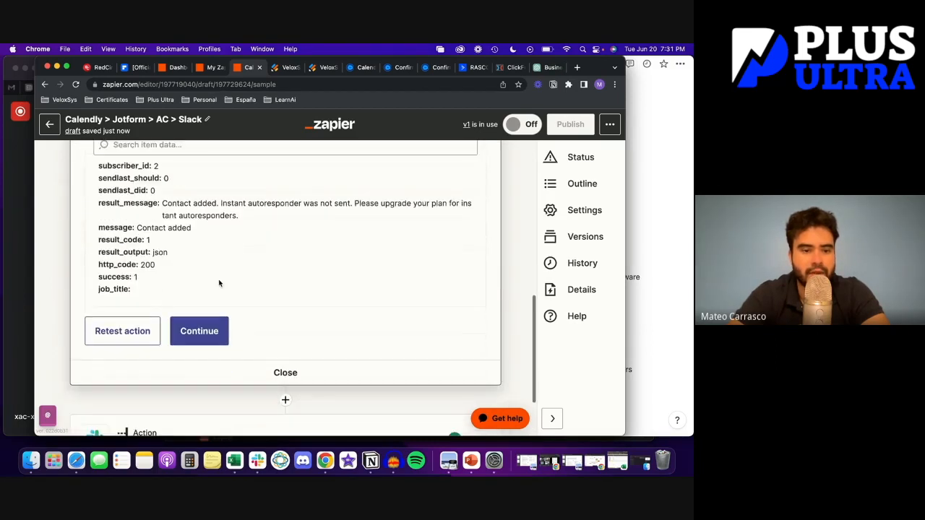
left_click(127, 332)
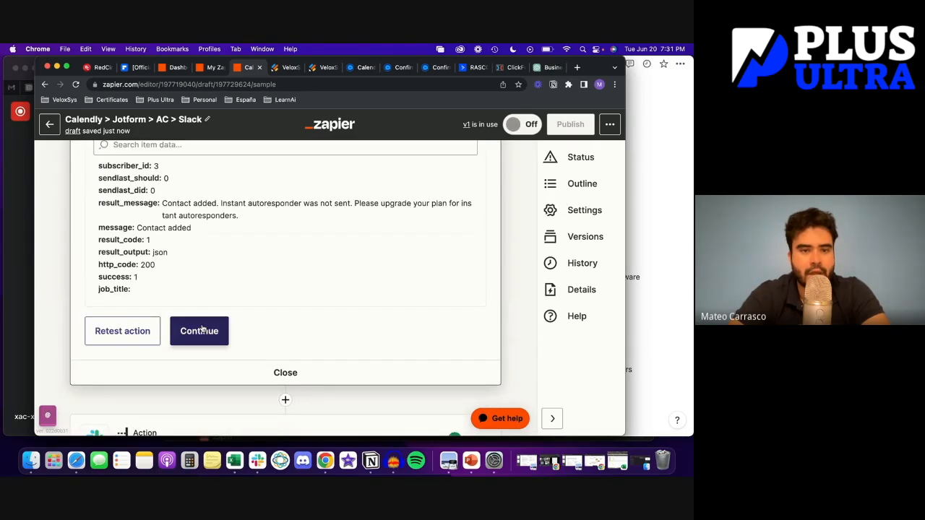
scroll(201, 329, "up", 2)
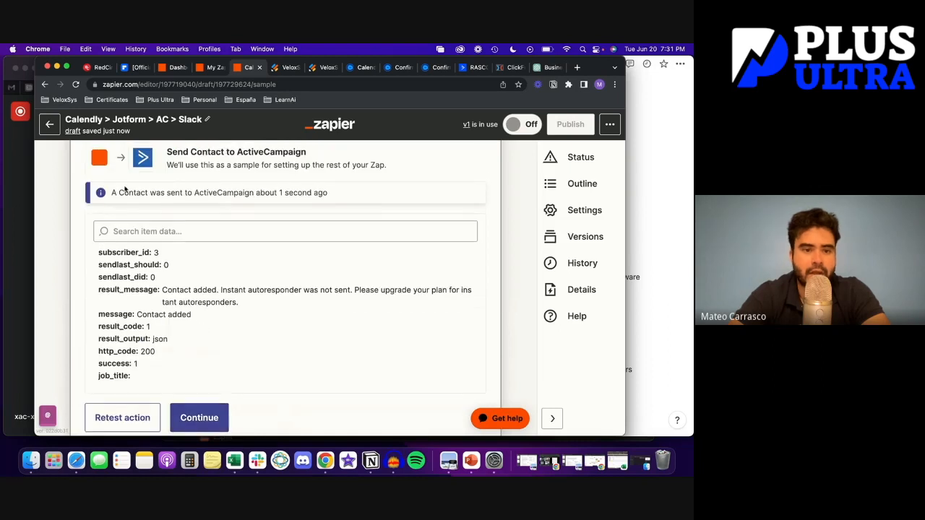
scroll(225, 270, "down", 1)
left_click(201, 380)
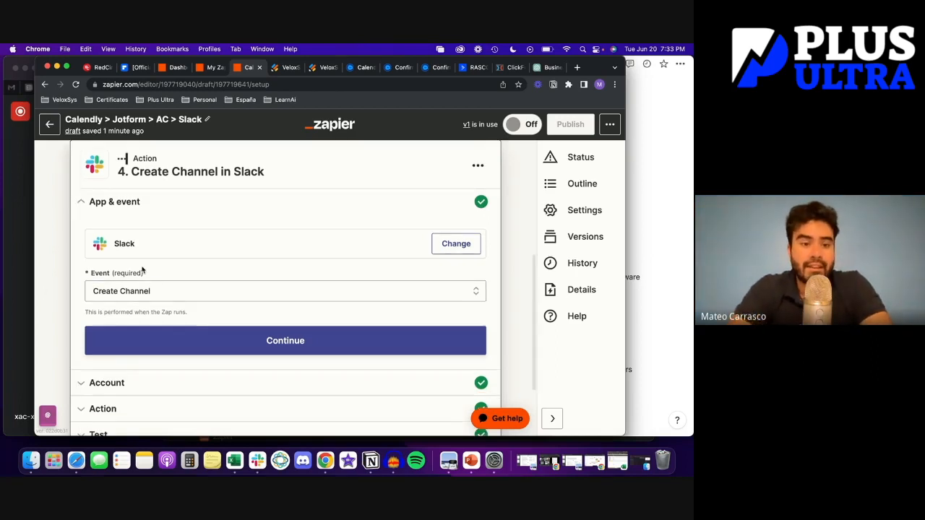
Keep Create Channel as the Slack event and continue to the Account section
scroll(74, 284, "down", 1)
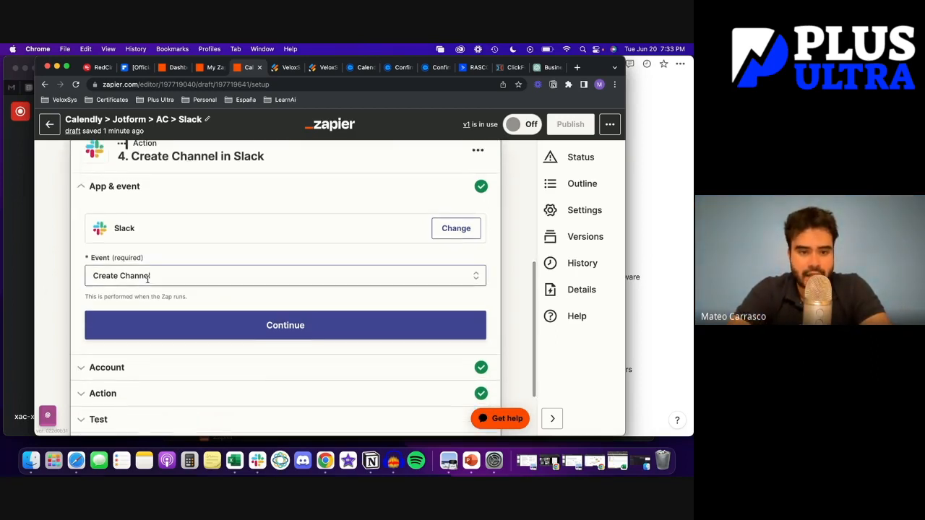
left_click(116, 307)
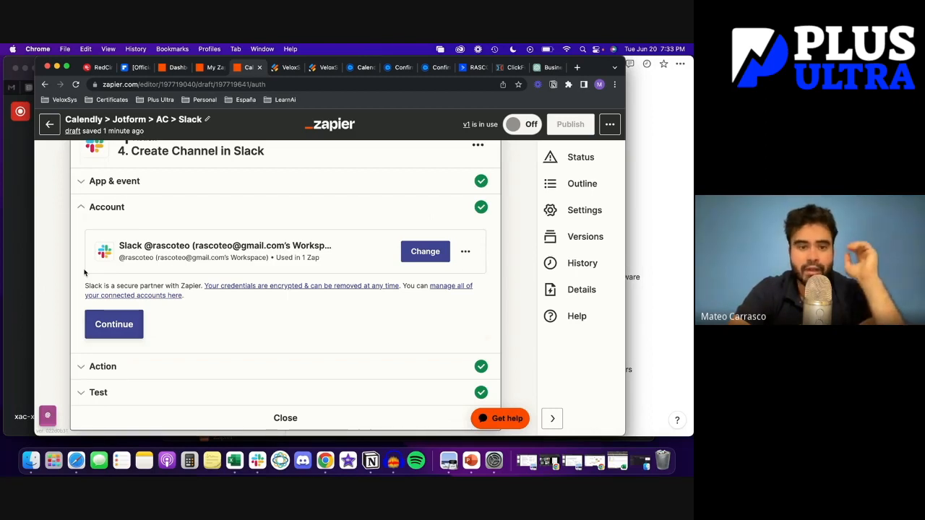
Keep the connected Slack account and the Channel Name = Invitee Name mapping
scroll(122, 309, "down", 1)
left_click(122, 309)
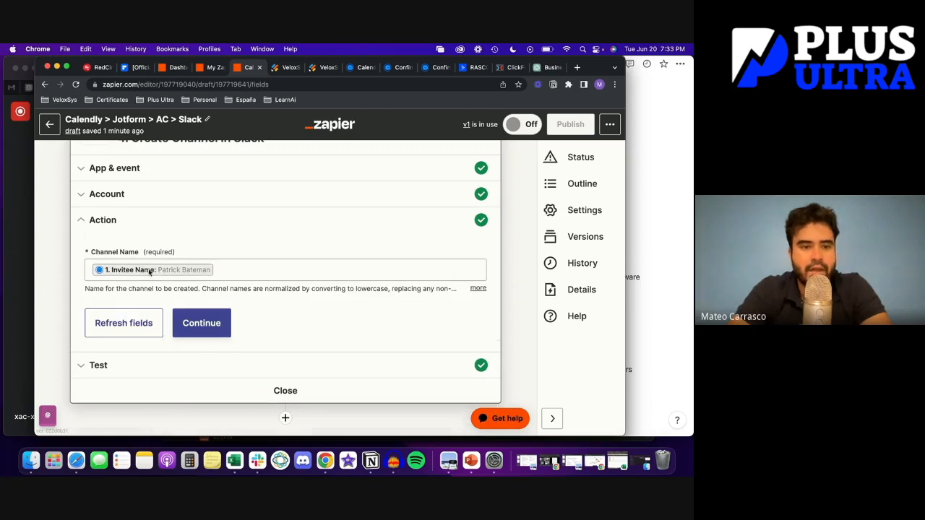
scroll(143, 221, "down", 1)
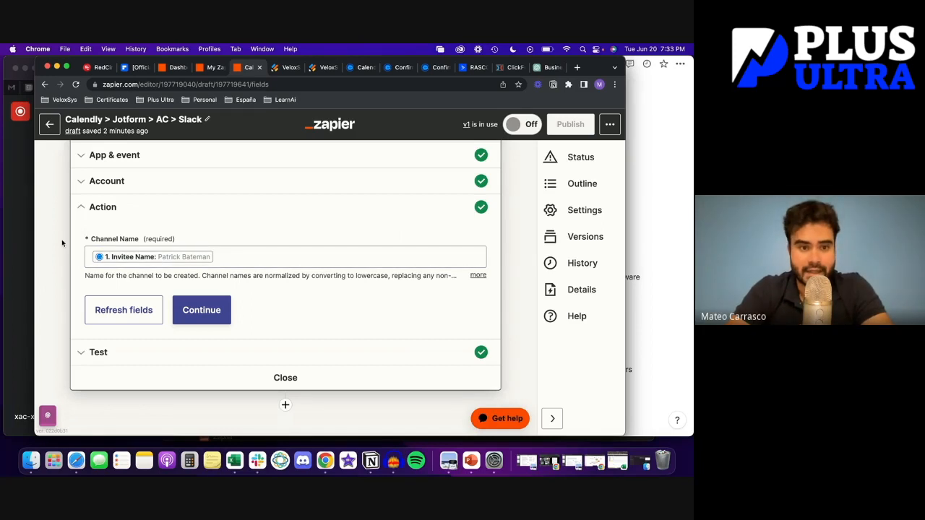
left_click(206, 314)
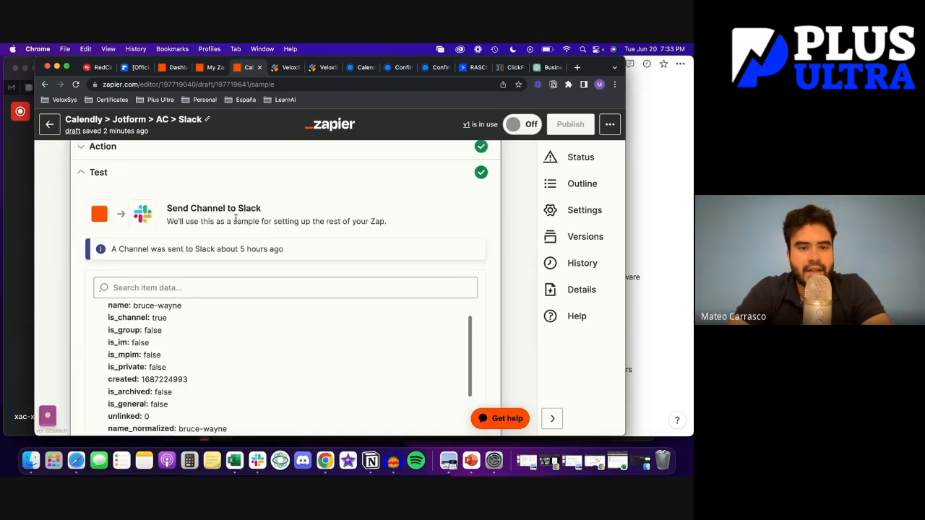
Retest the Slack action to create a new channel named after the test invitee
scroll(213, 316, "down", 3)
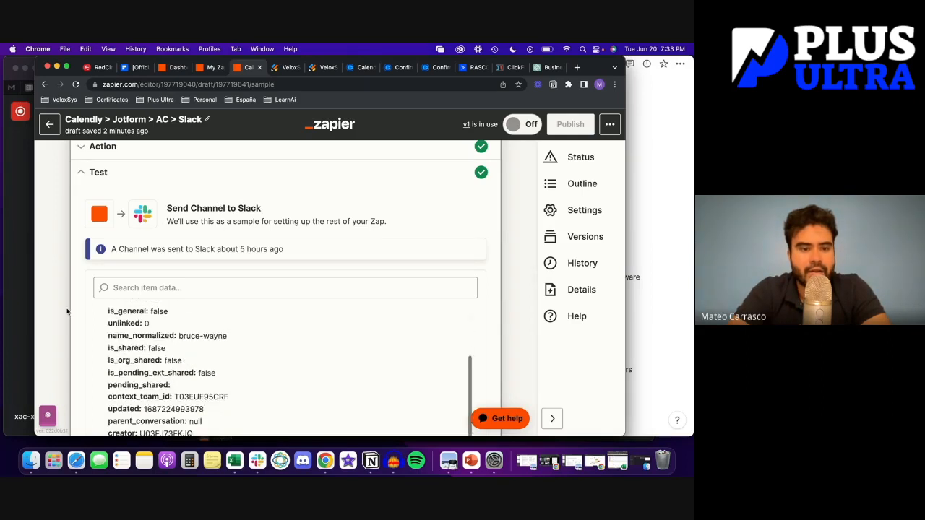
scroll(67, 311, "down", 2)
left_click(107, 352)
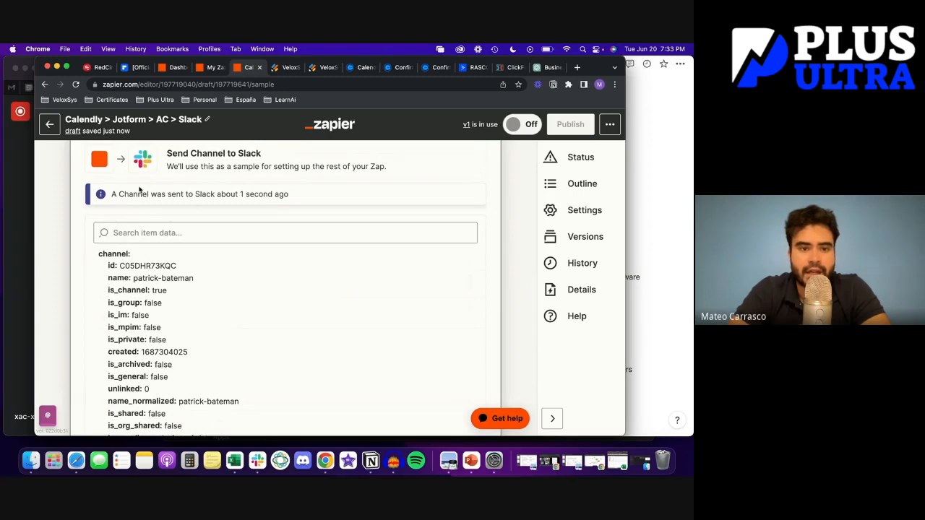
scroll(194, 203, "down", 3)
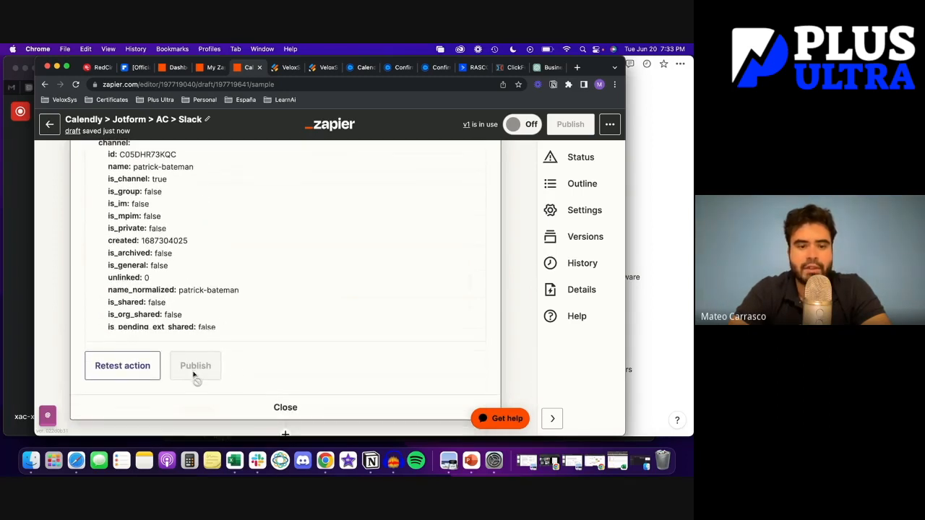
left_click(256, 461)
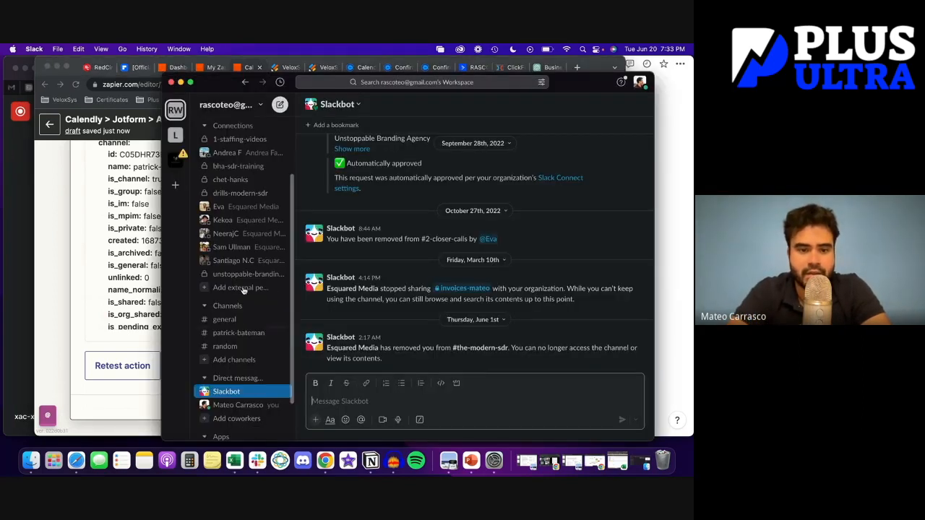
Open the test invitee's new Slack channel, then switch the Zap on in Zapier
left_click(232, 333)
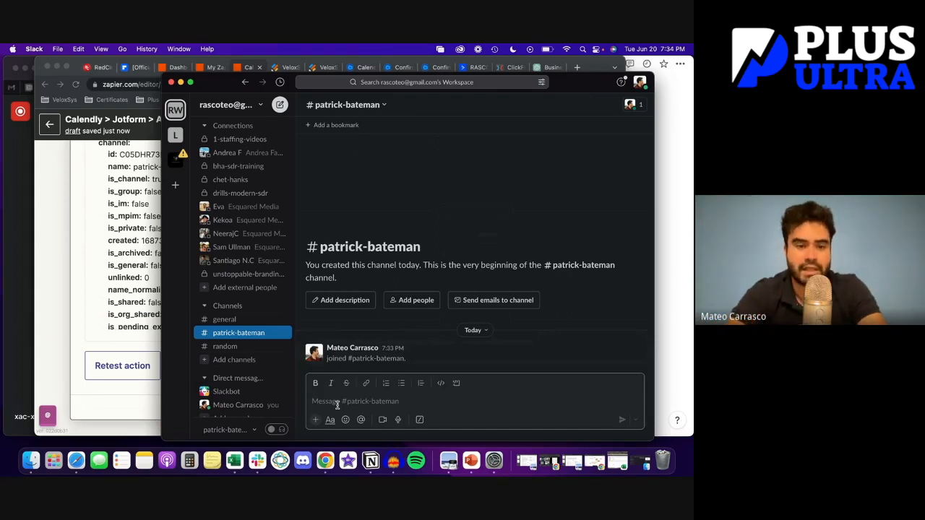
key("super+Tab")
left_click(523, 124)
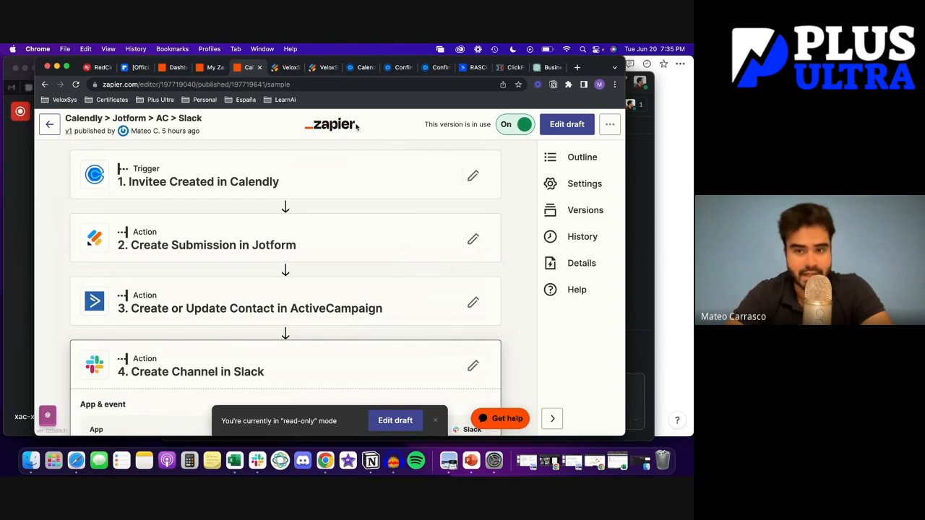
Go back to My Zaps, then to the dashboard, and scroll through Recent Zaps
left_click(48, 130)
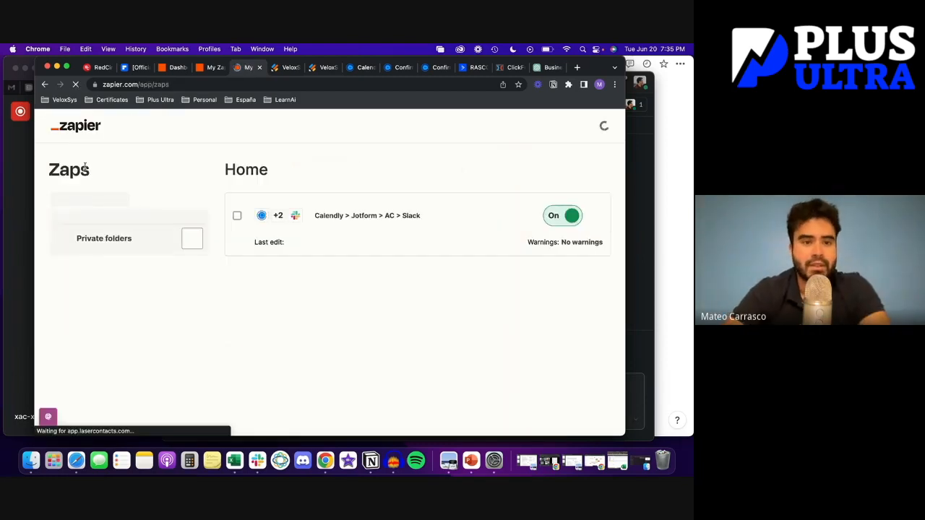
left_click(78, 159)
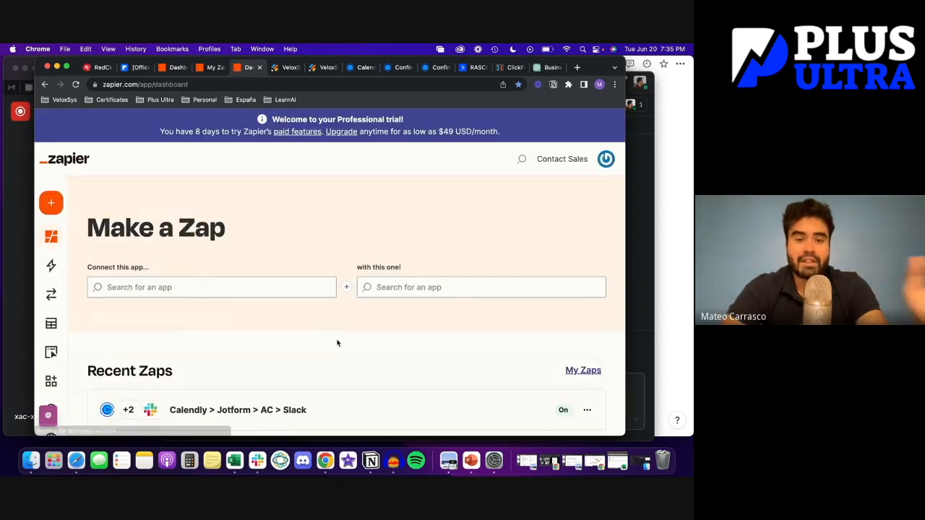
scroll(337, 343, "down", 2)
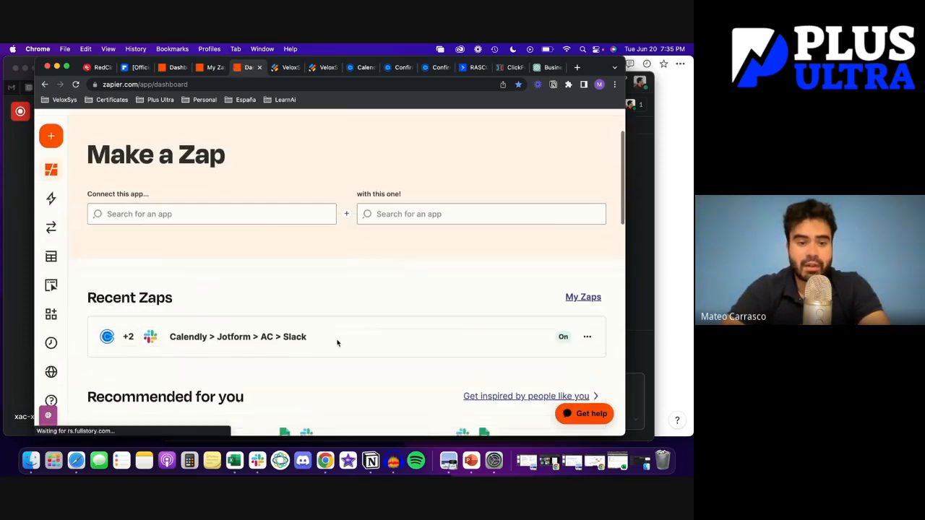
scroll(337, 342, "down", 5)
scroll(289, 209, "down", 1)
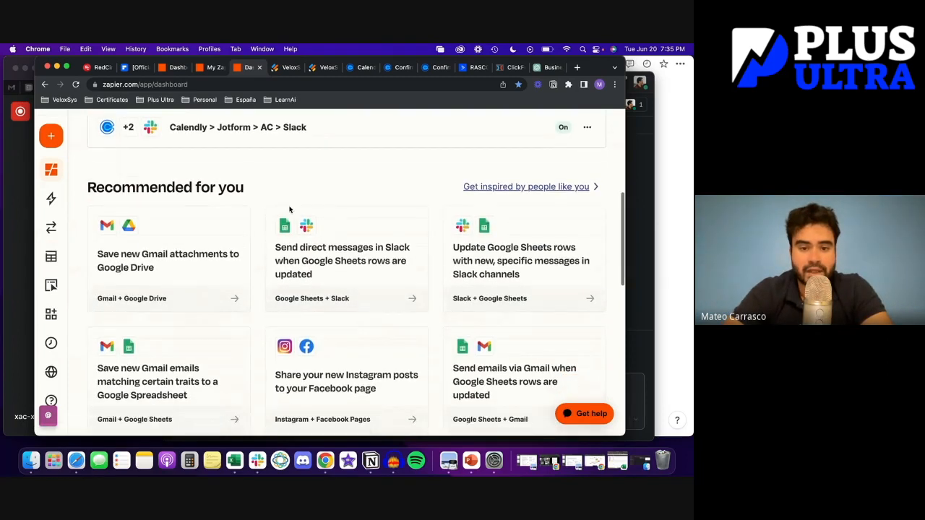
scroll(303, 211, "down", 1)
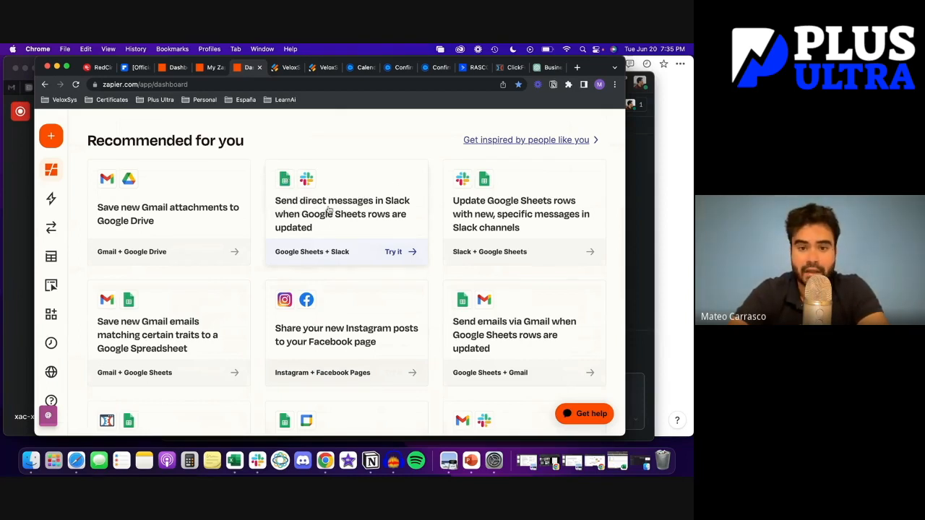
scroll(330, 200, "down", 3)
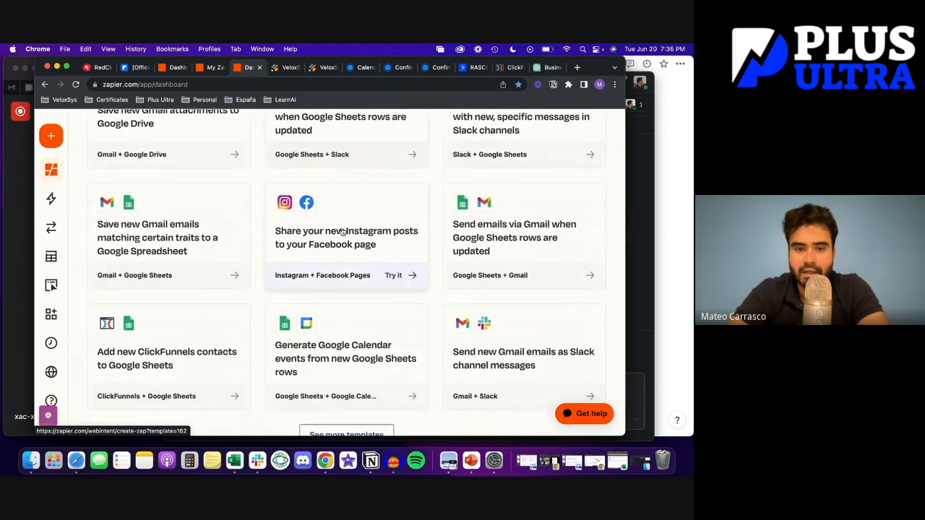
scroll(334, 274, "down", 3)
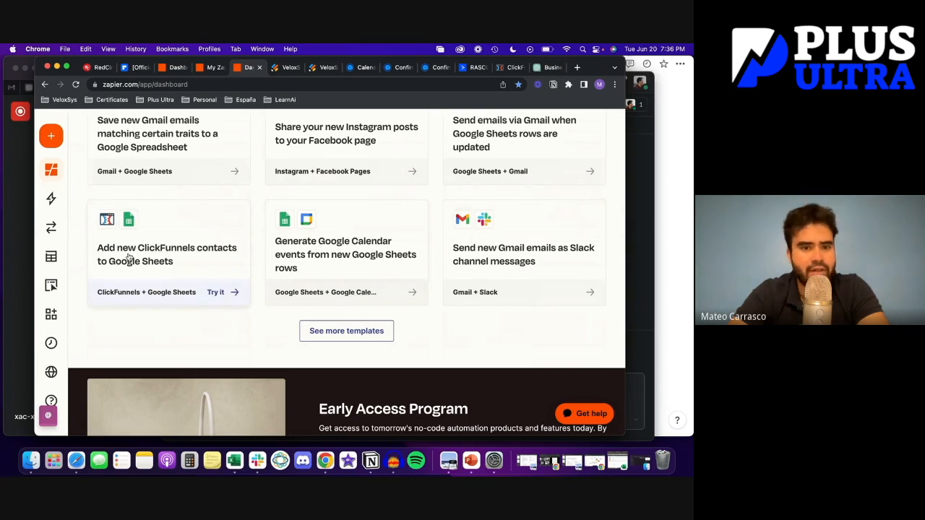
scroll(202, 283, "down", 5)
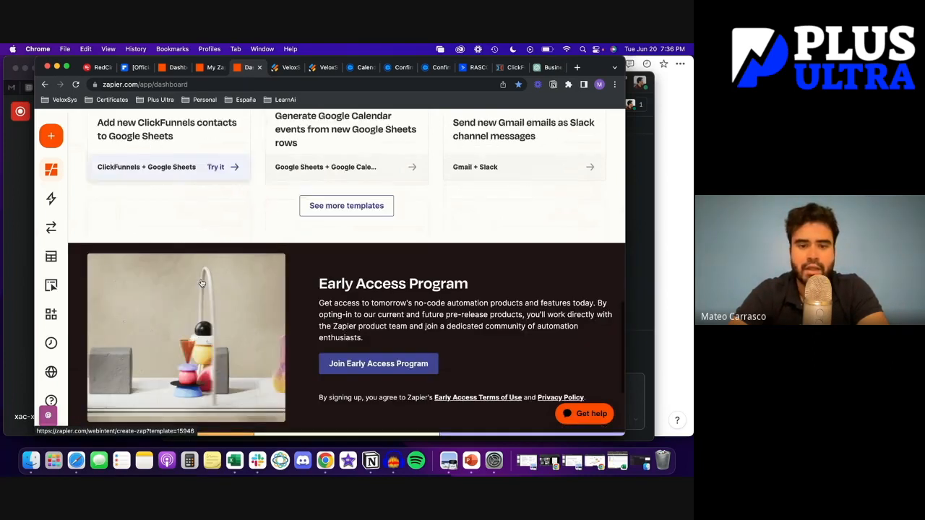
scroll(239, 121, "up", 15)
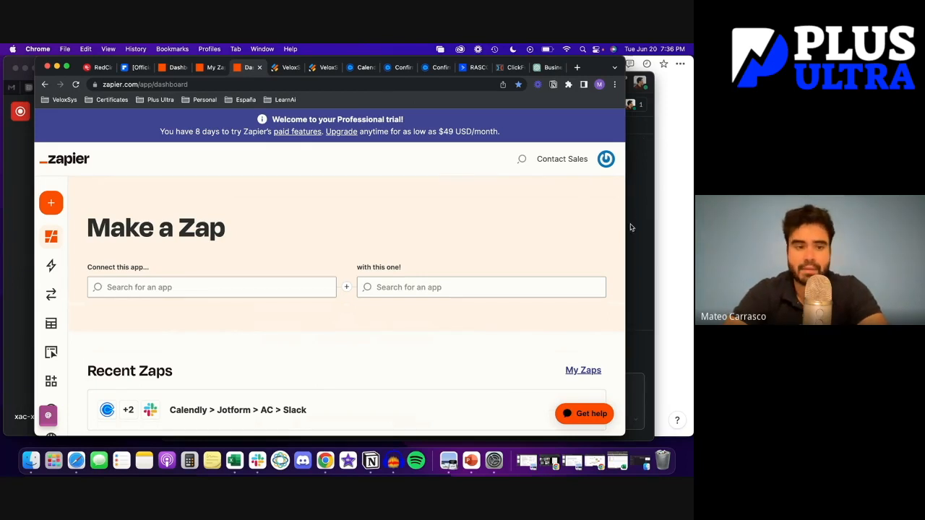
Check ActiveCampaign's VeloxSys Clients list for the new contact, then switch to Jotform
left_click(472, 67)
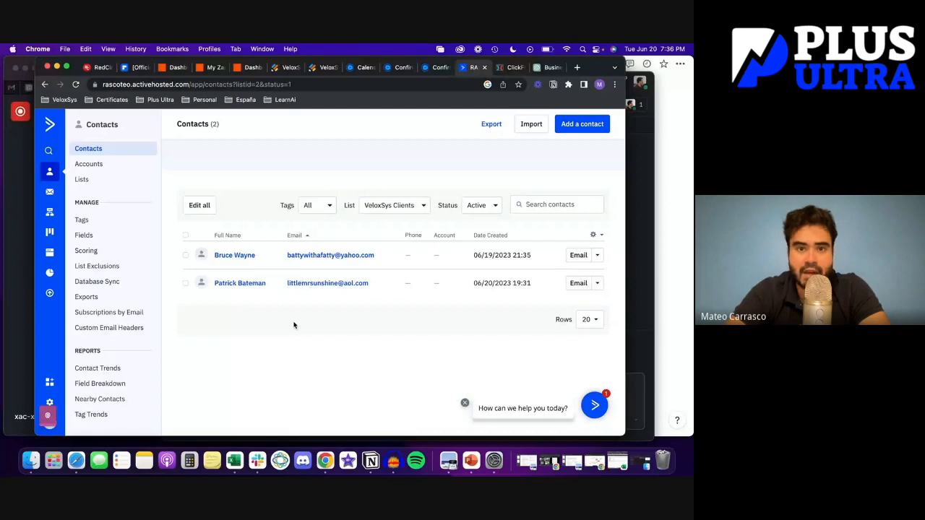
left_click(321, 67)
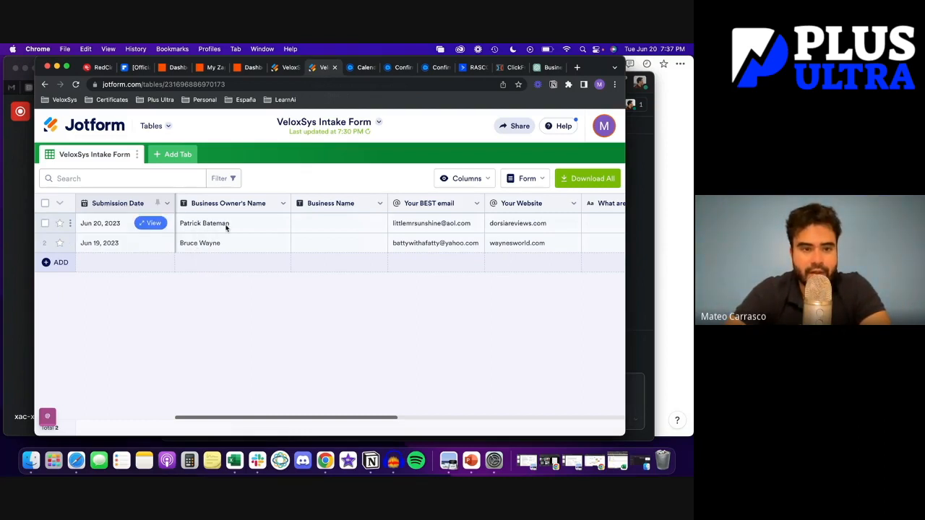
Scroll across the new June 20 row in VeloxSys Intake Form, then switch to Calendly
scroll(224, 231, "right", 10)
scroll(224, 231, "right", 10)
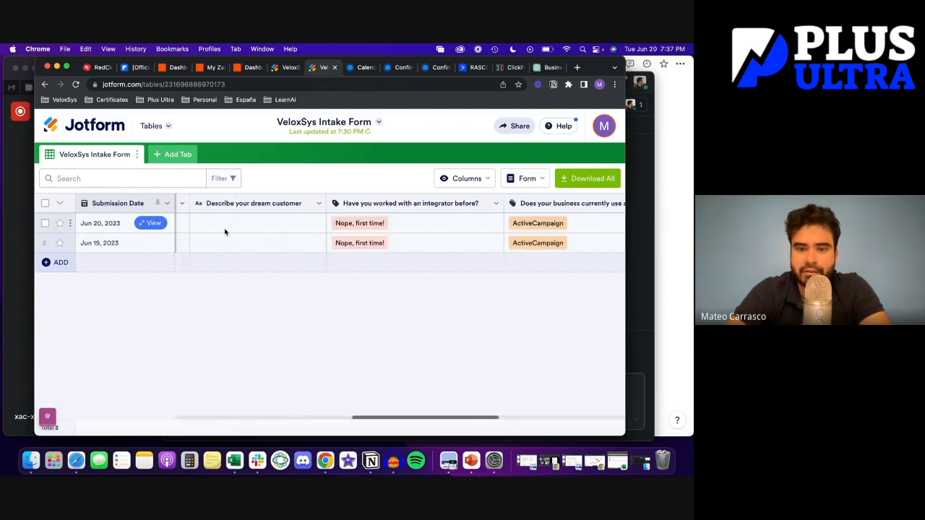
scroll(224, 231, "right", 3)
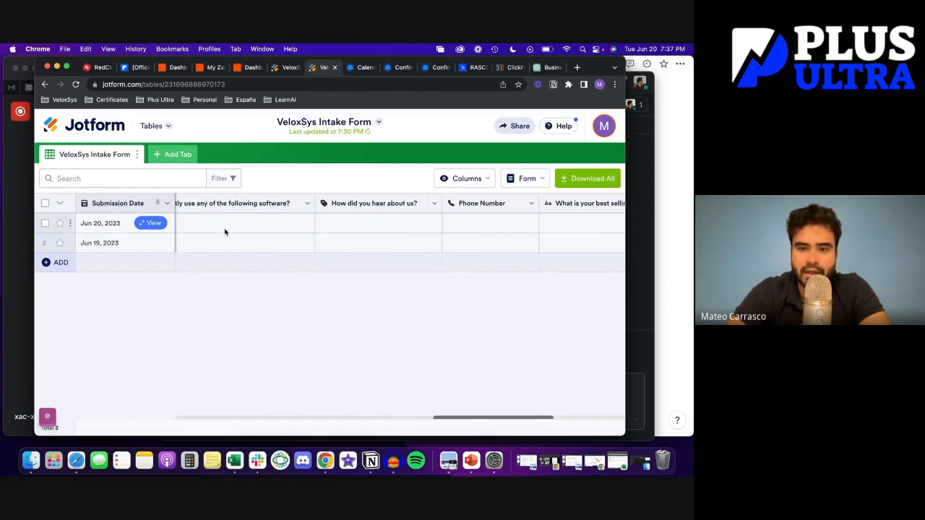
scroll(224, 231, "left", 20)
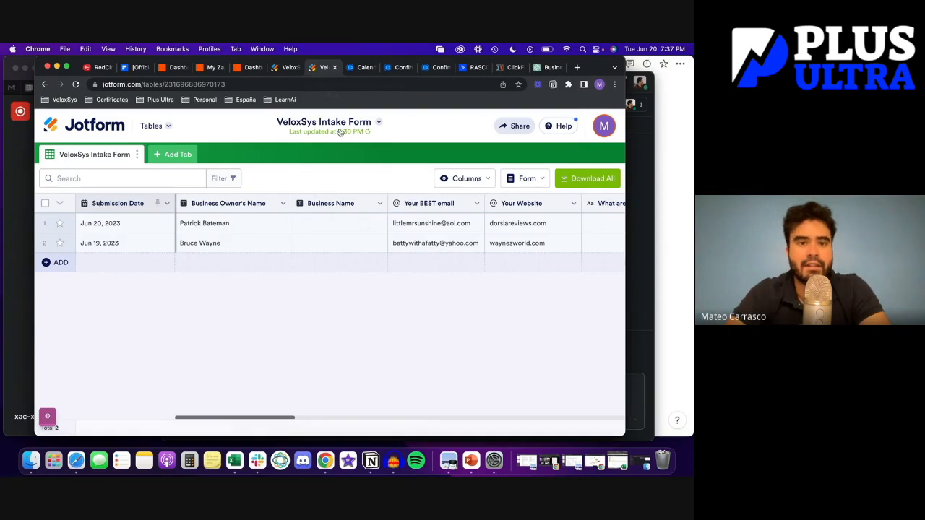
left_click(363, 67)
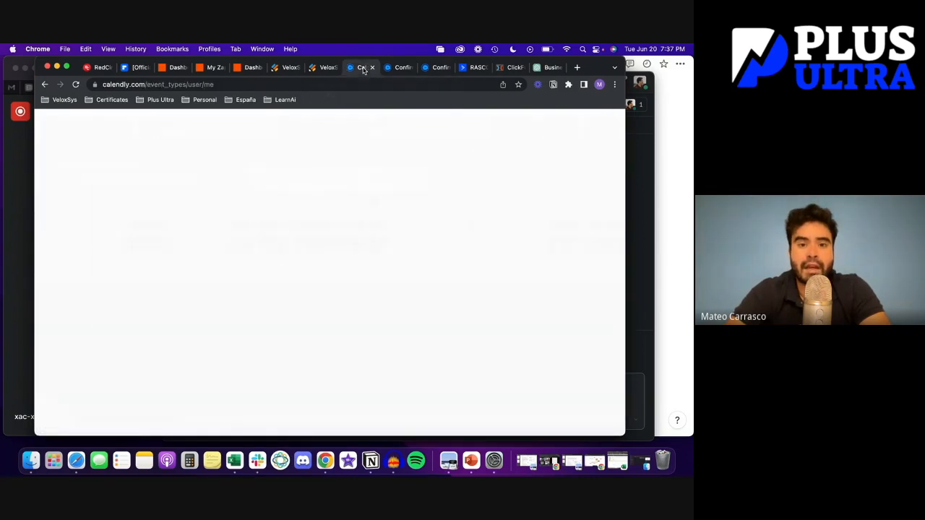
Open Scheduled Events and review the three upcoming VeloxSys Client Onboarding Calls
left_click(180, 200)
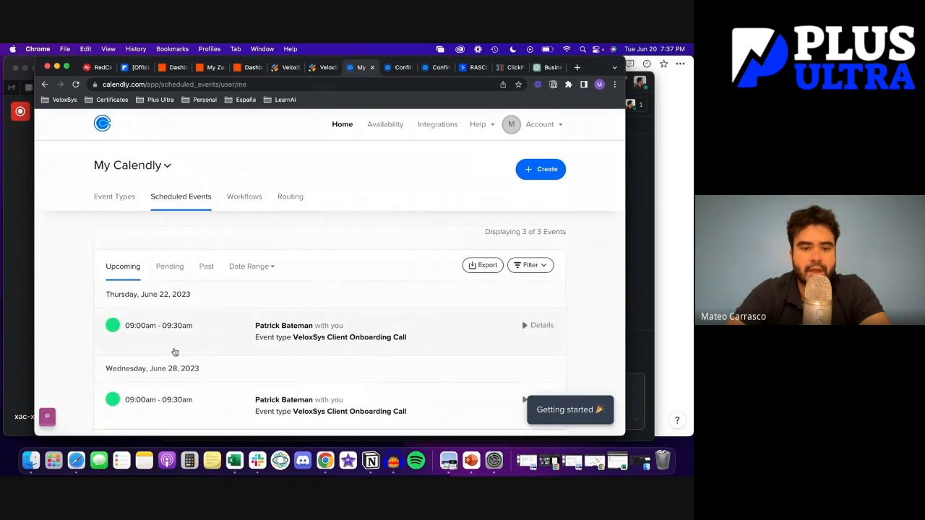
scroll(173, 353, "down", 2)
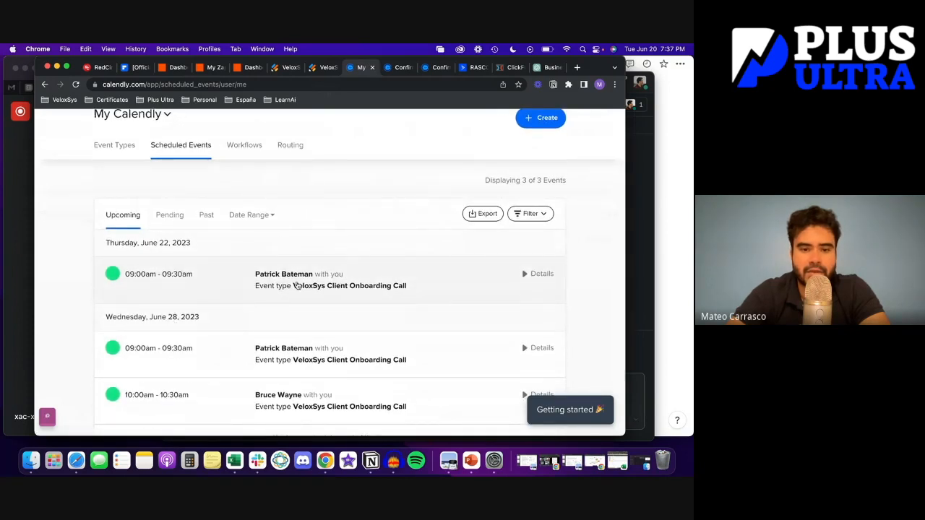
scroll(283, 286, "up", 2)
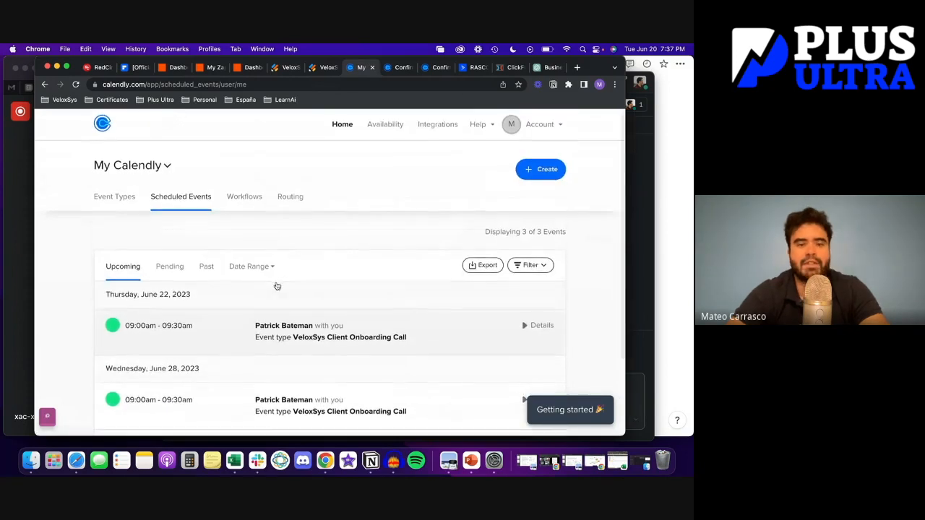